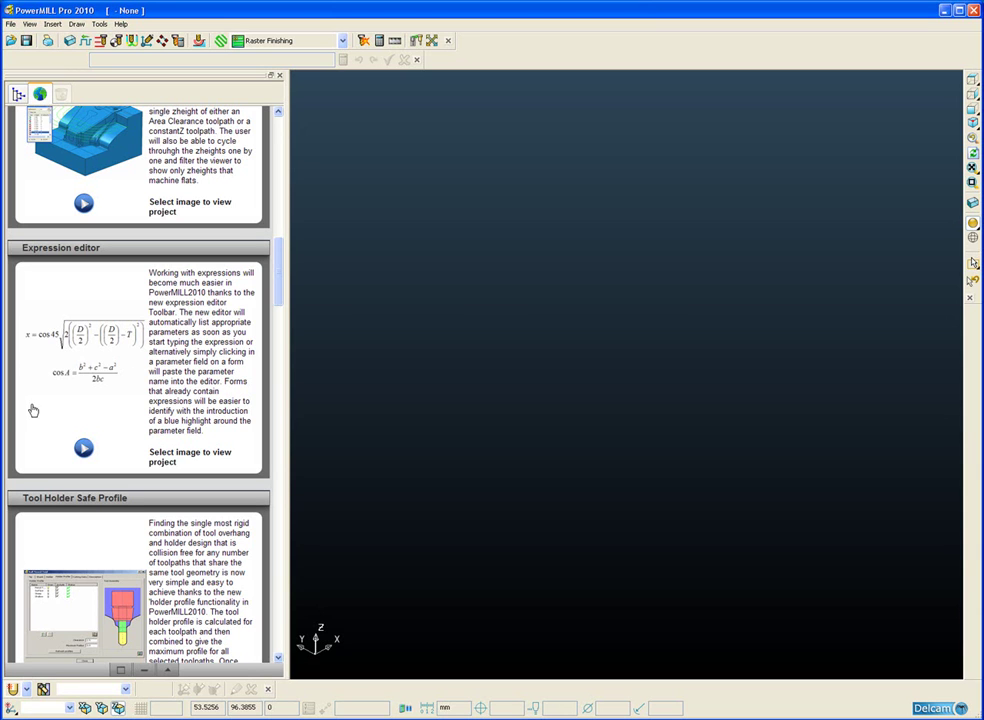
Step: Load the PM2010_Expressions demo project from the Expression editor image on the start page
left_click(86, 350)
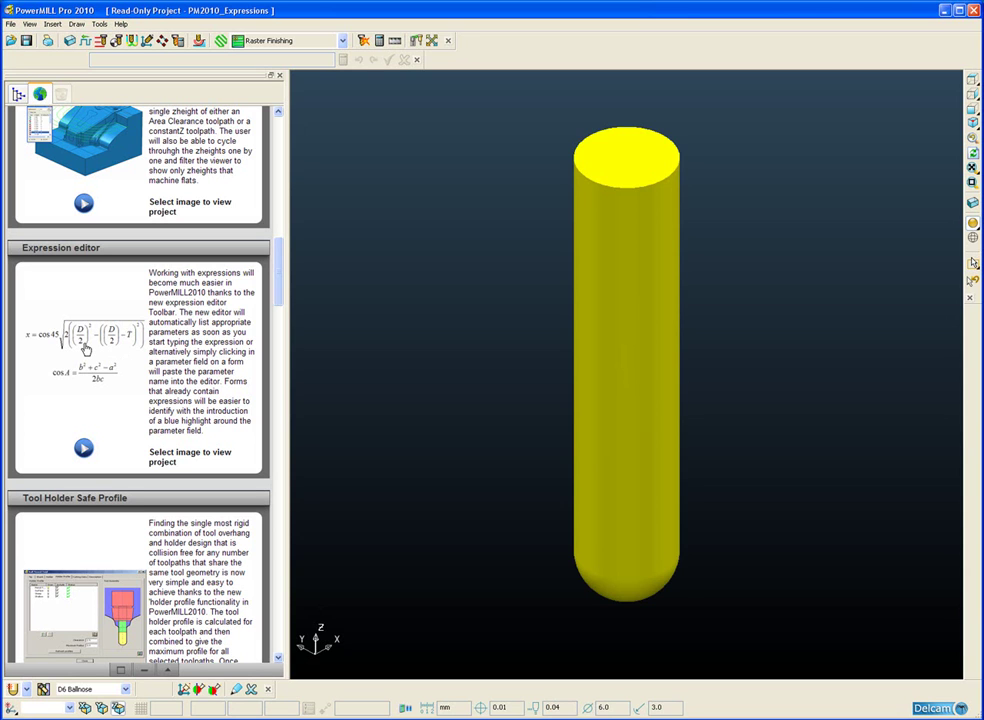
Step: Open the raster toolpath's Raster Finishing settings, showing thickness 0.04 and stepover 0.346121
left_click(18, 93)
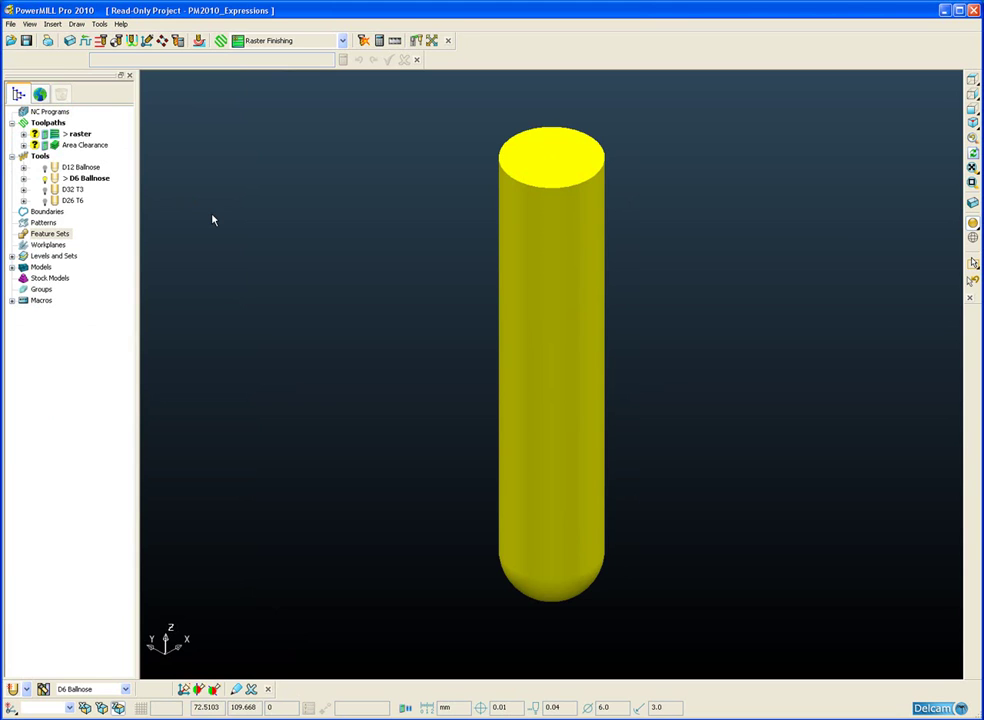
left_click(417, 59)
right_click(58, 116)
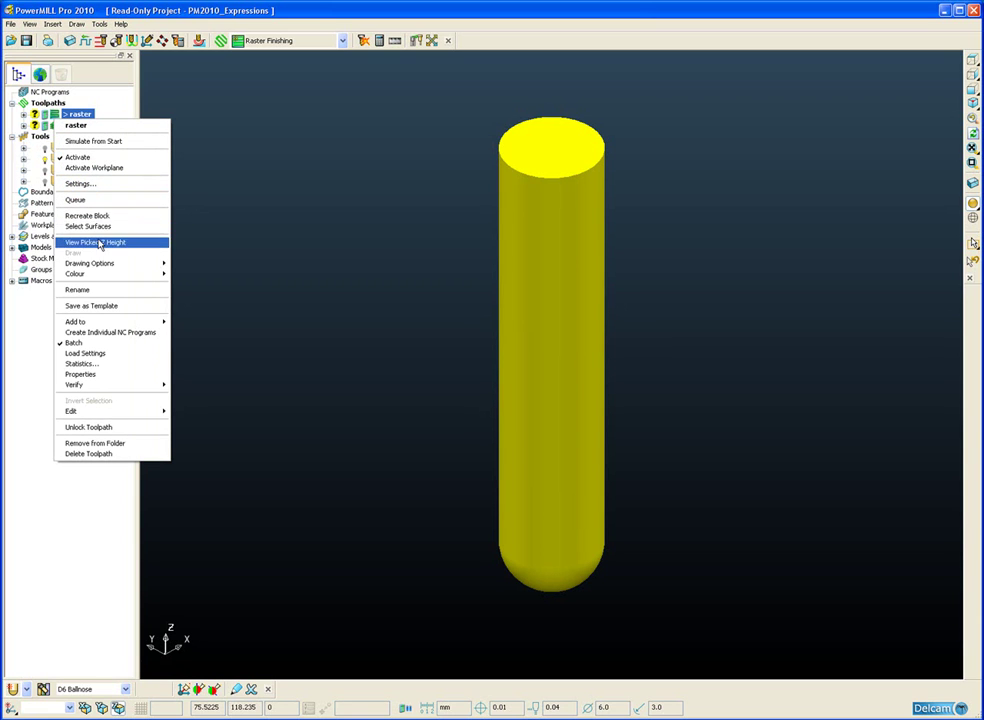
left_click(80, 183)
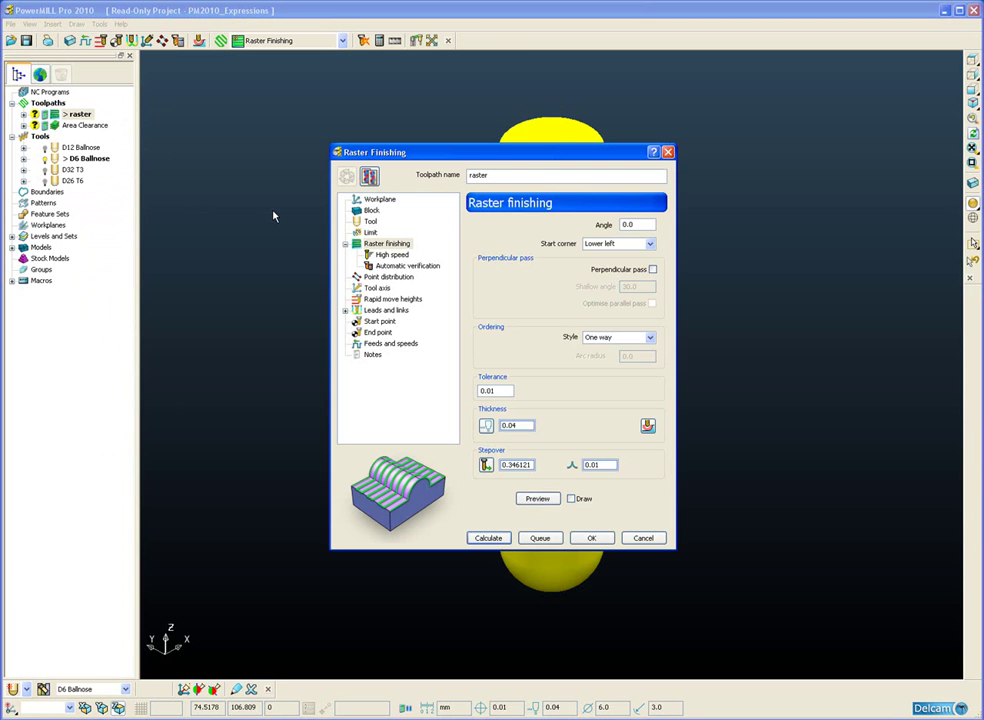
left_click_drag(495, 152, 404, 117)
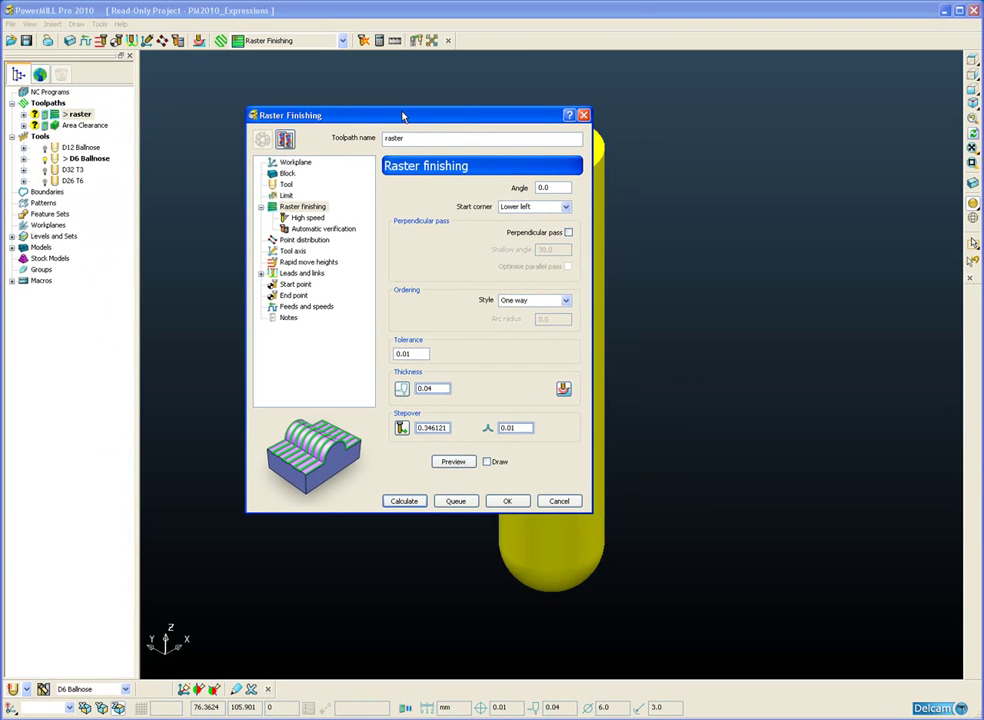
Step: Select and accept the Thickness expression tolerance*4, which evaluates to 0.04
right_click(442, 388)
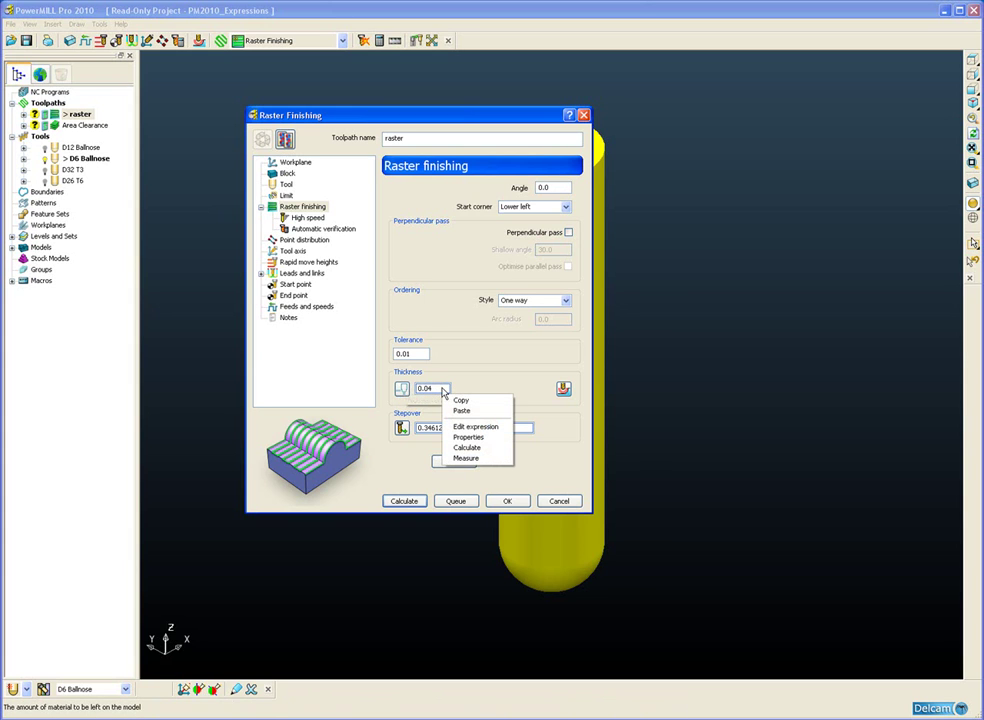
left_click(483, 427)
left_click_drag(397, 121, 458, 158)
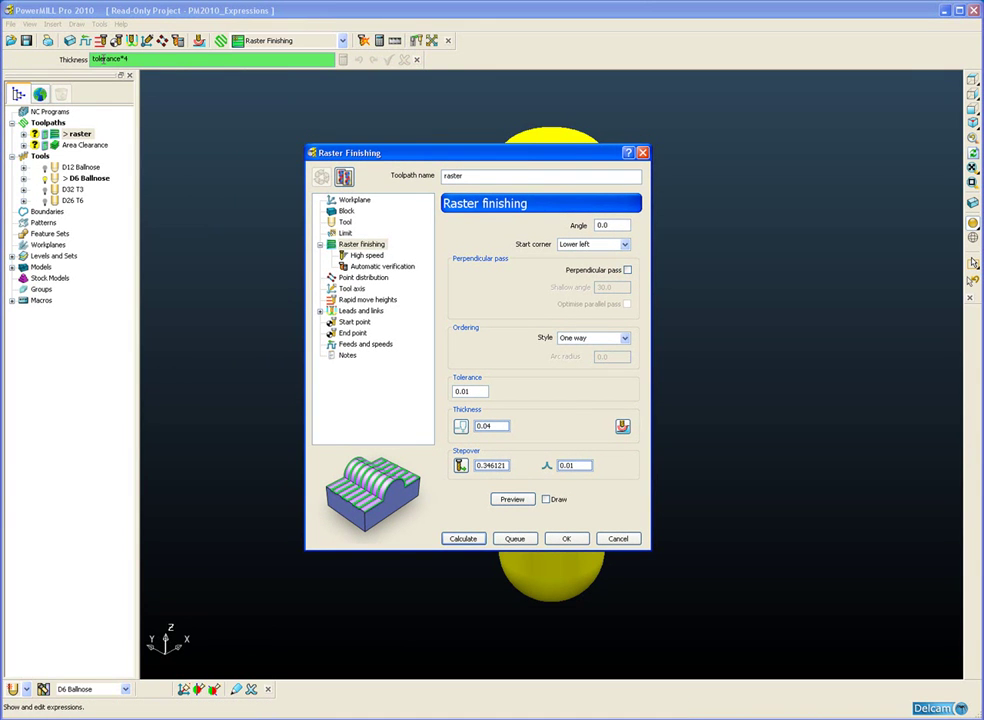
left_click(167, 59)
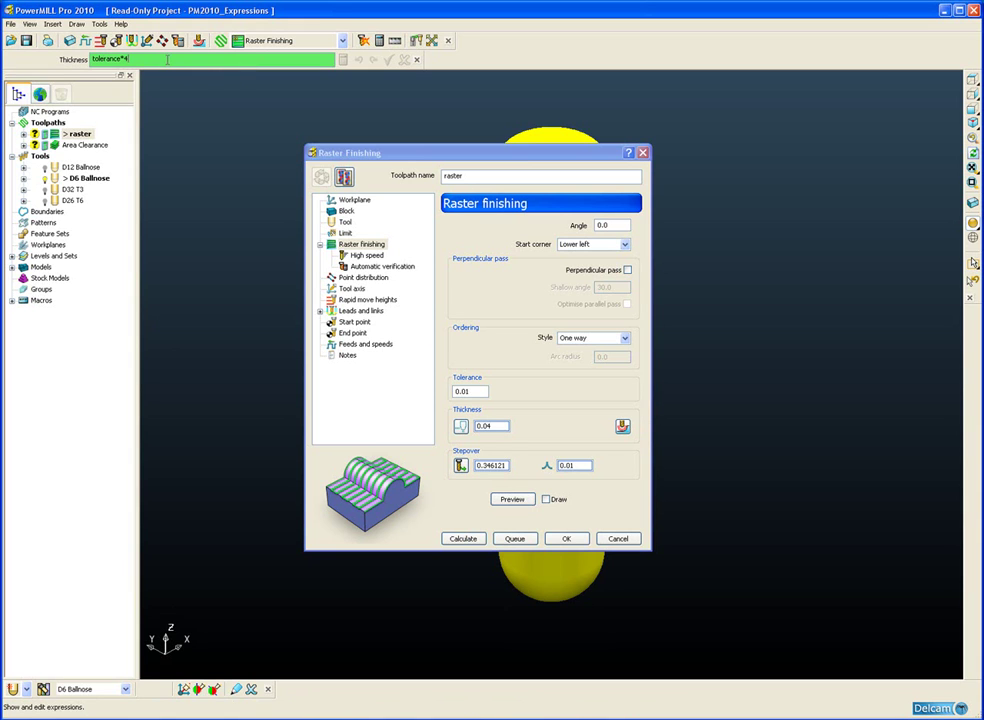
double_click(167, 59)
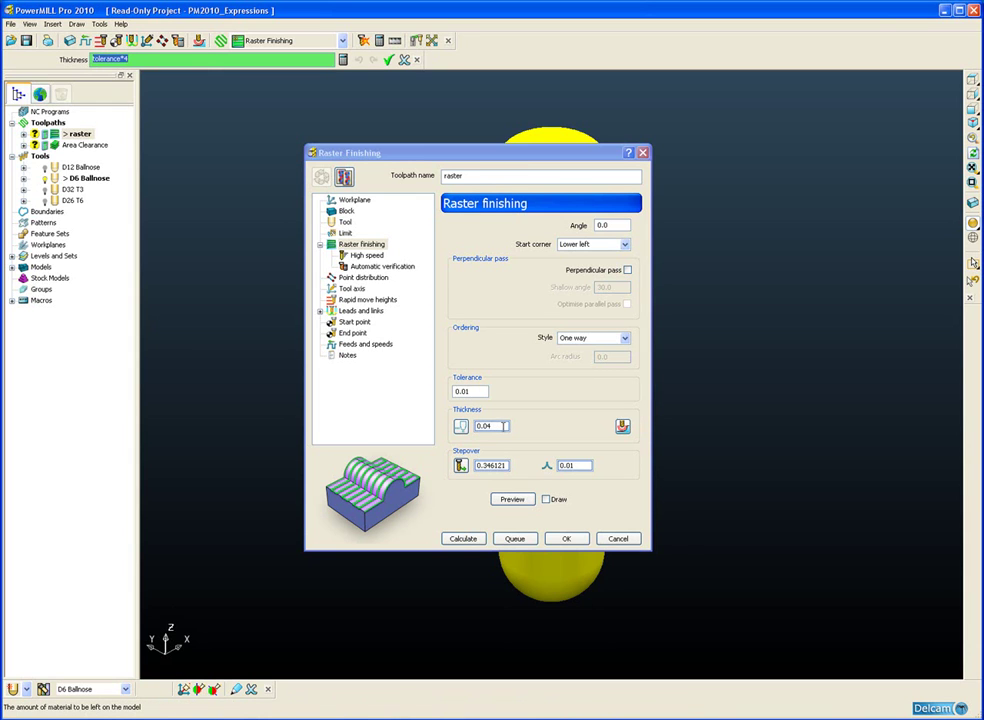
left_click(493, 429)
left_click(389, 60)
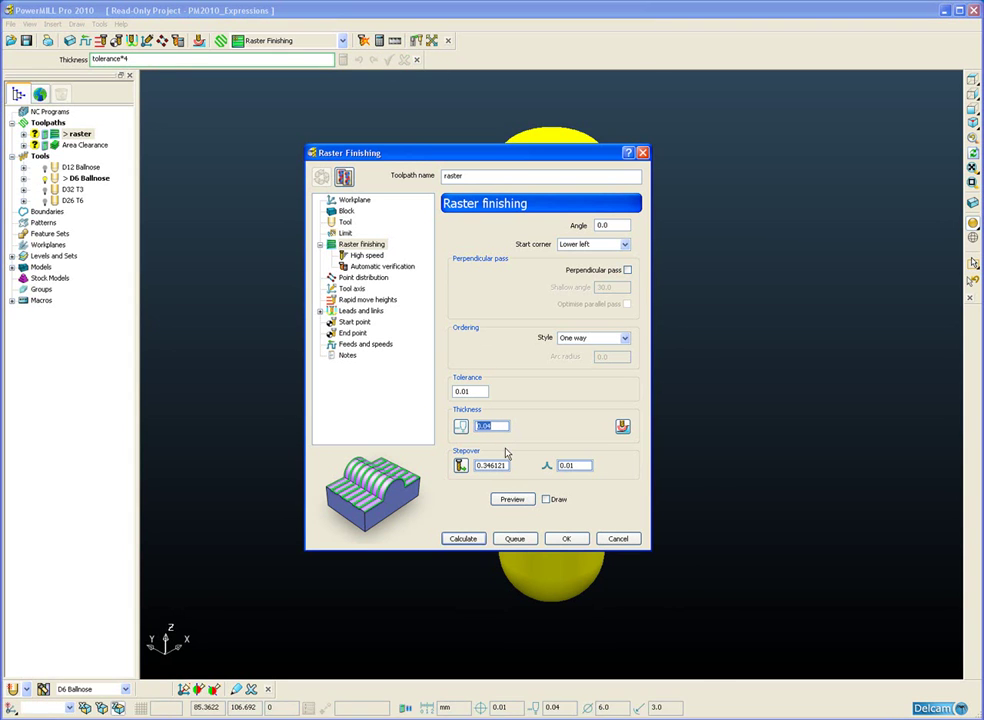
left_click_drag(476, 153, 517, 103)
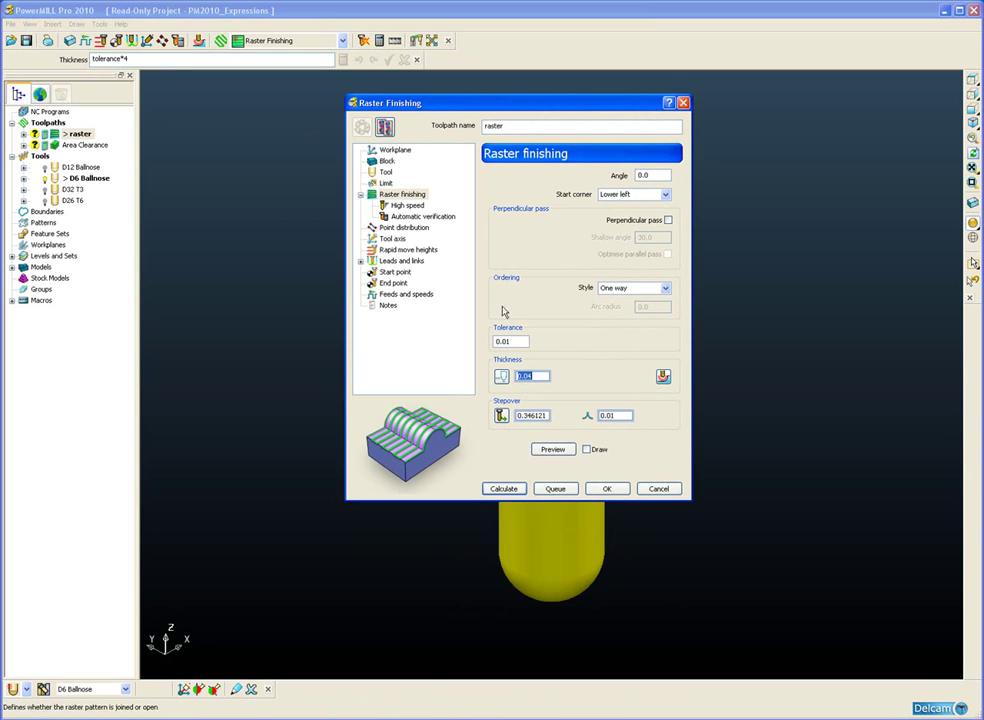
Step: Reveal the cos(45)*sqrt(...) formula from tool diameter and tolerance behind the 0.346121 Stepover
left_click(541, 415)
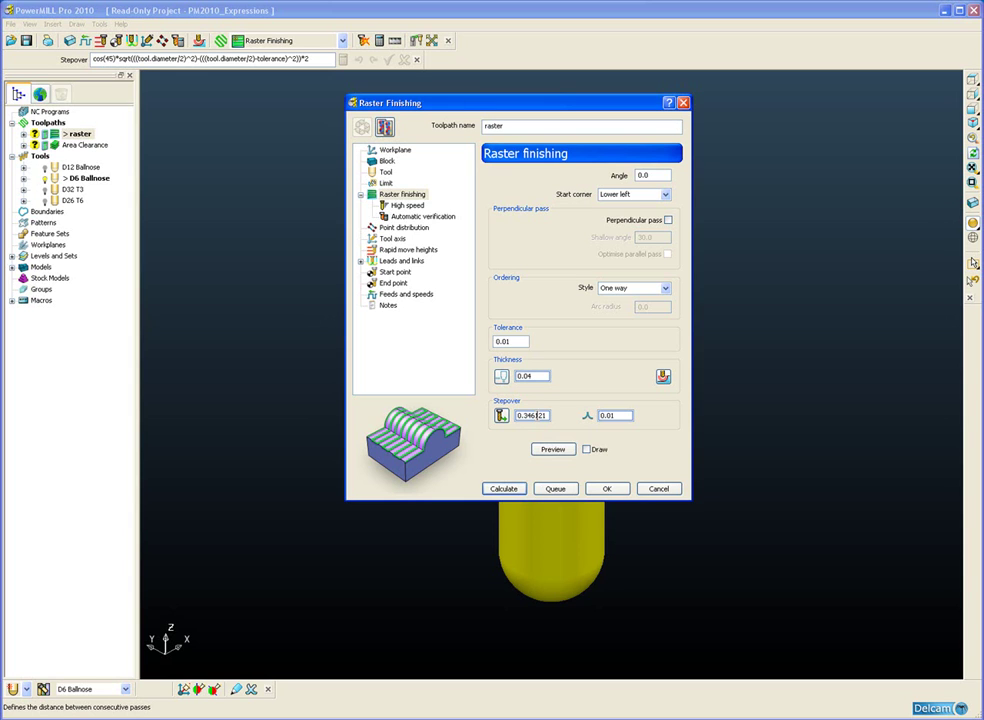
Step: Under Leads and links > Lead in, show the Radius expression Tool.diameter * 1.5 giving 9.0
left_click(361, 261)
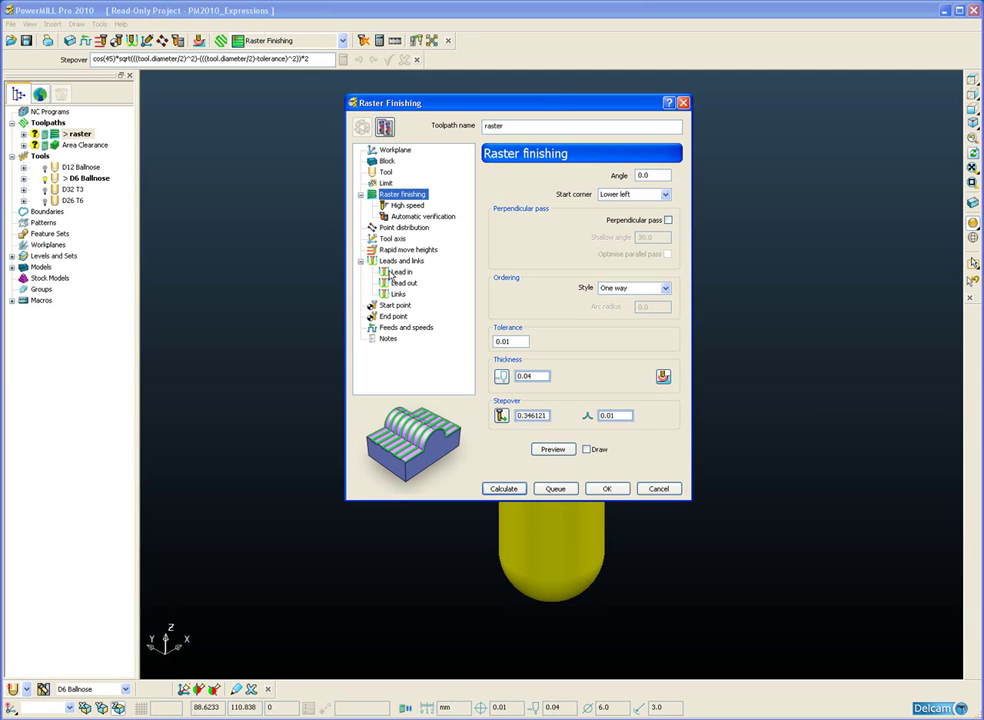
left_click(398, 272)
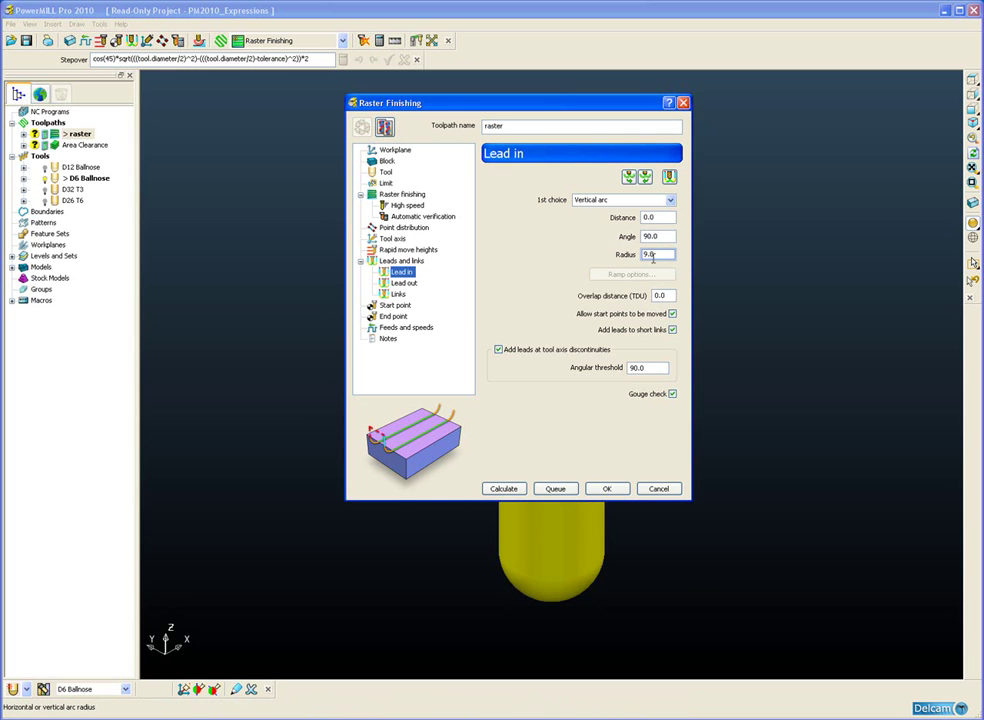
left_click(662, 254)
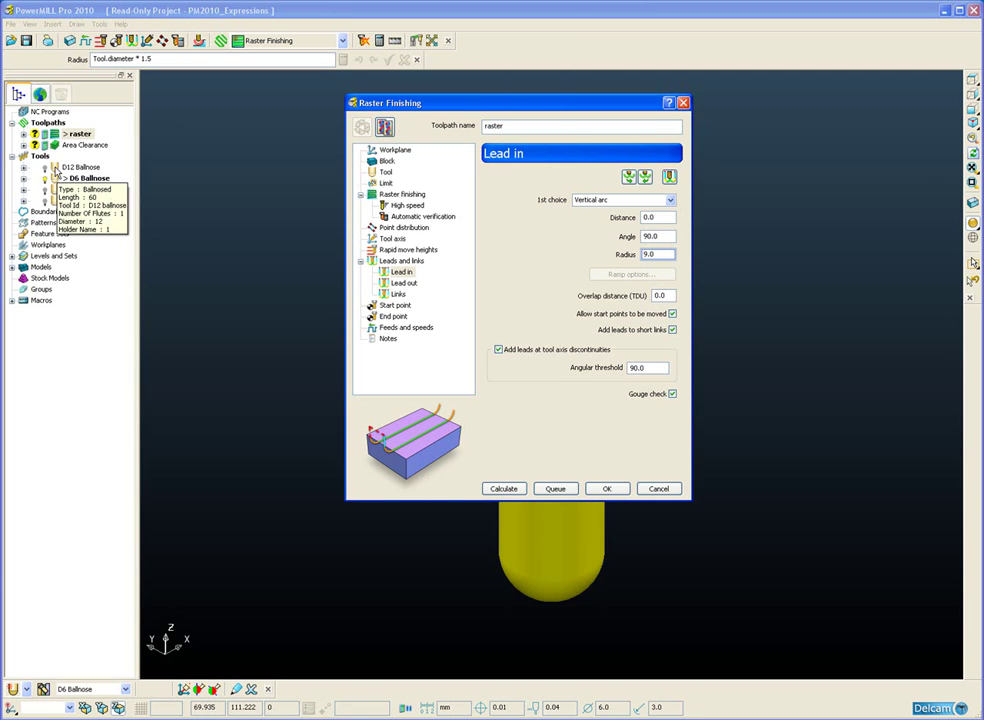
Step: Activate D12 Ballnose, check the lead-in Radius becomes 18.0, and cancel the raster settings
left_click(55, 172)
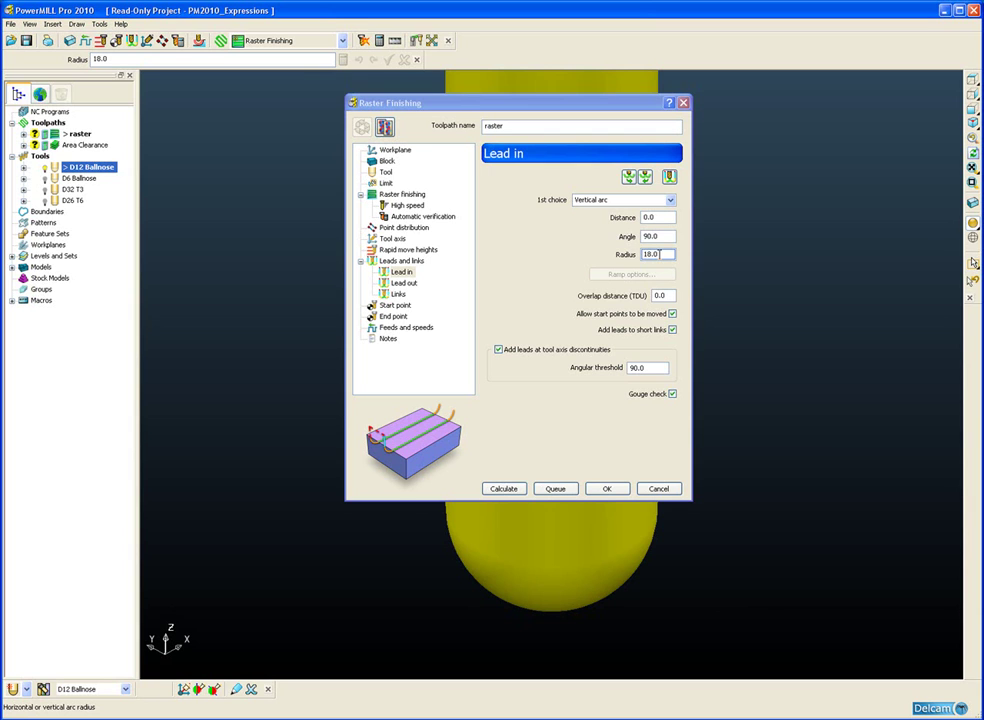
right_click(660, 254)
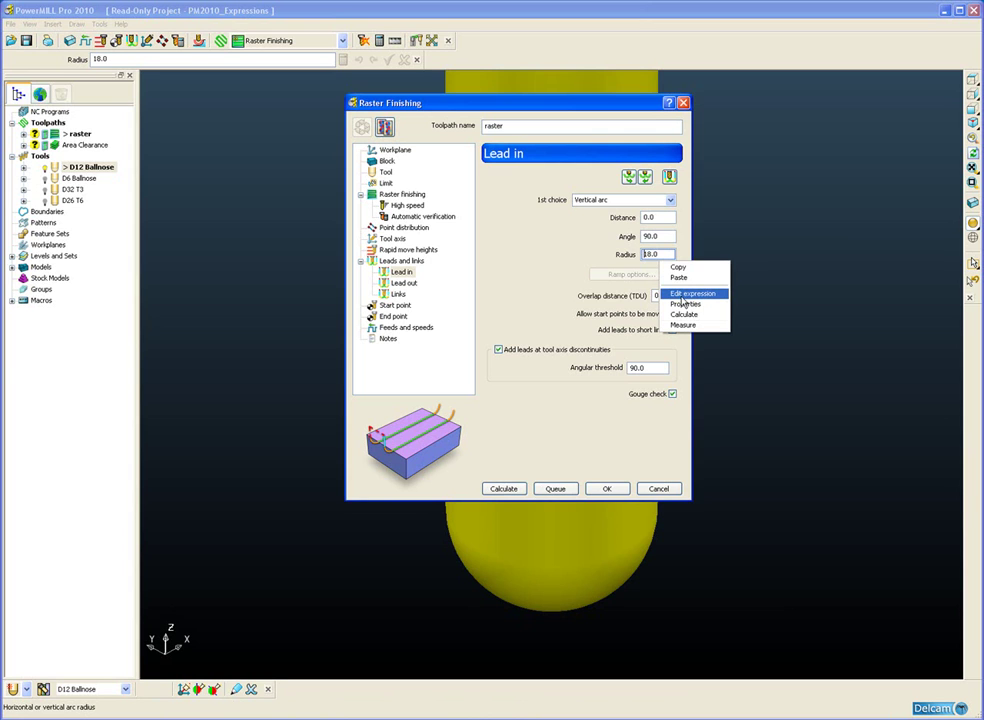
left_click(658, 488)
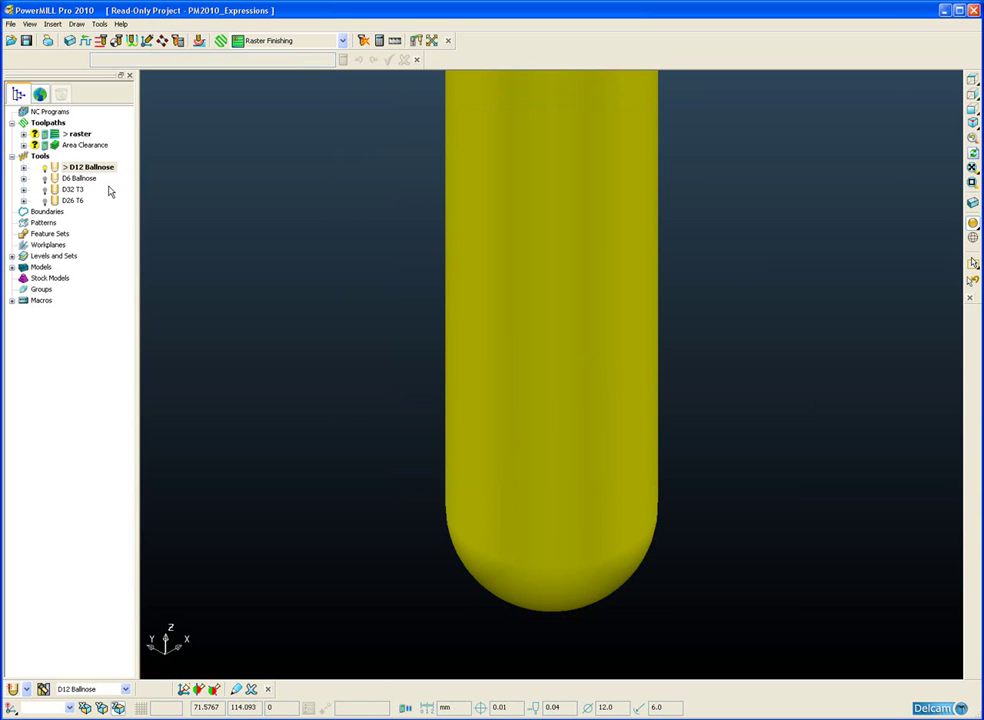
Step: Activate the Area Clearance toolpath and view its Unsafe segment removal threshold of 0.95
double_click(58, 146)
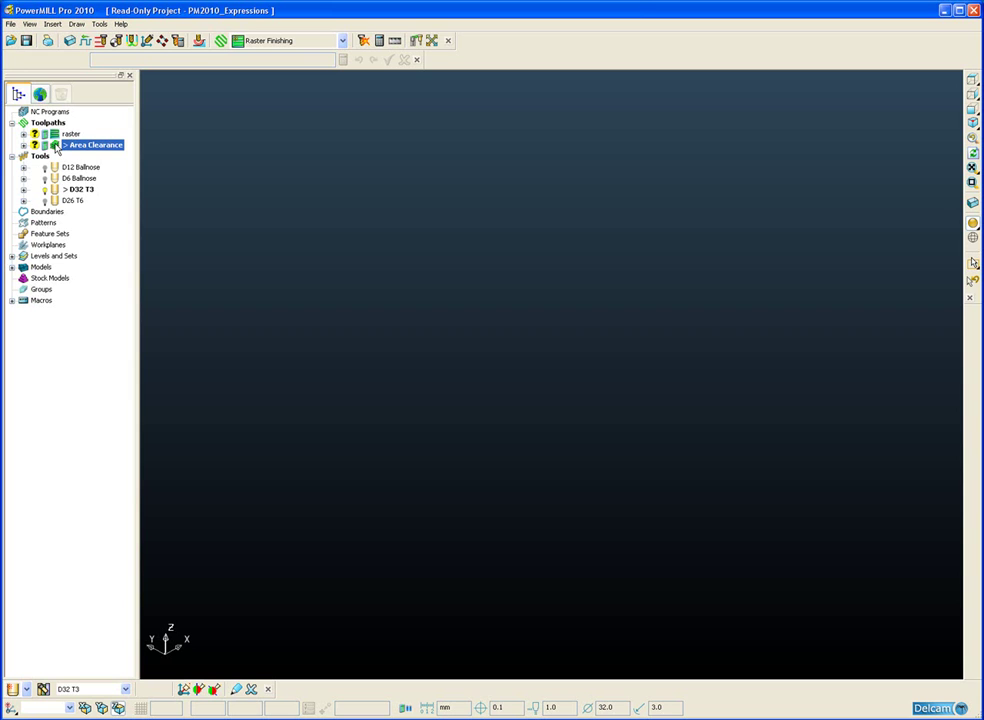
right_click(57, 149)
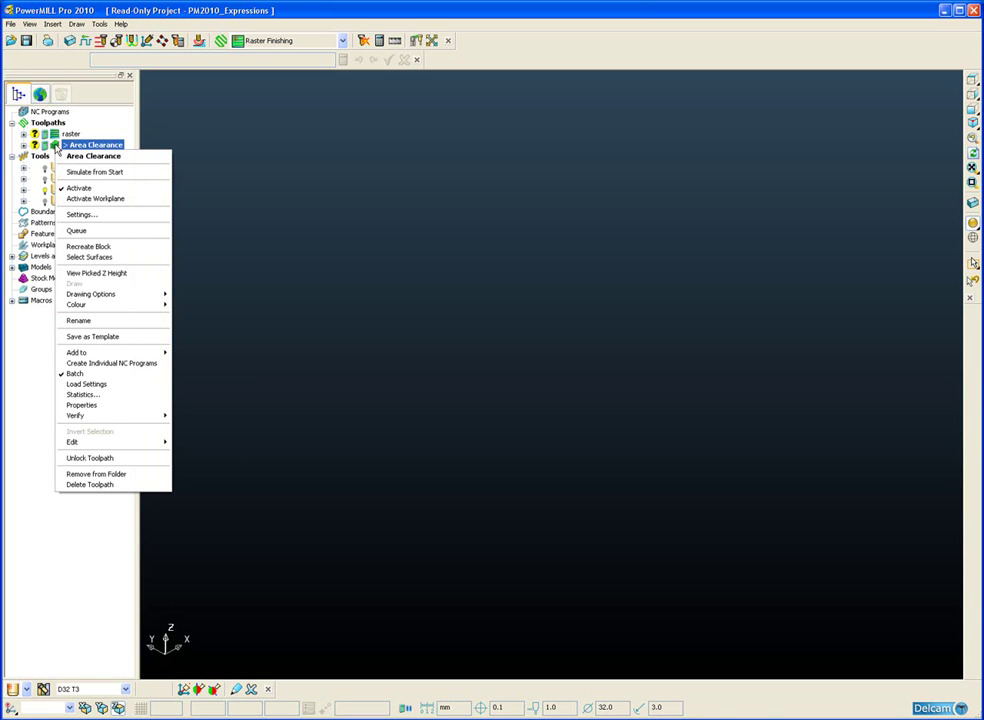
left_click(80, 214)
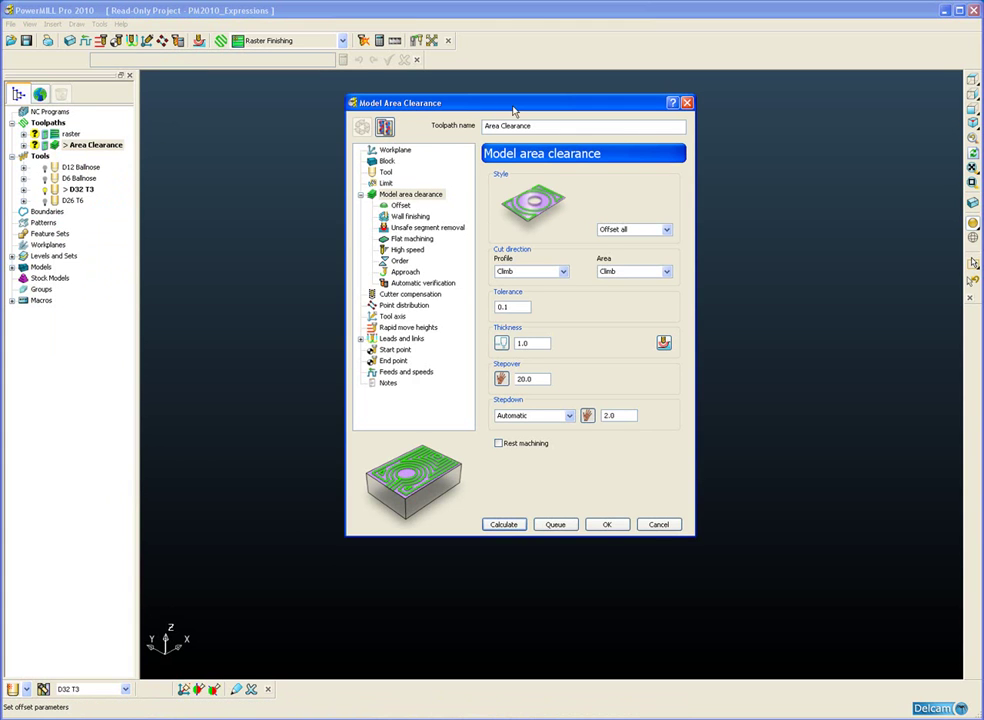
left_click_drag(510, 103, 411, 115)
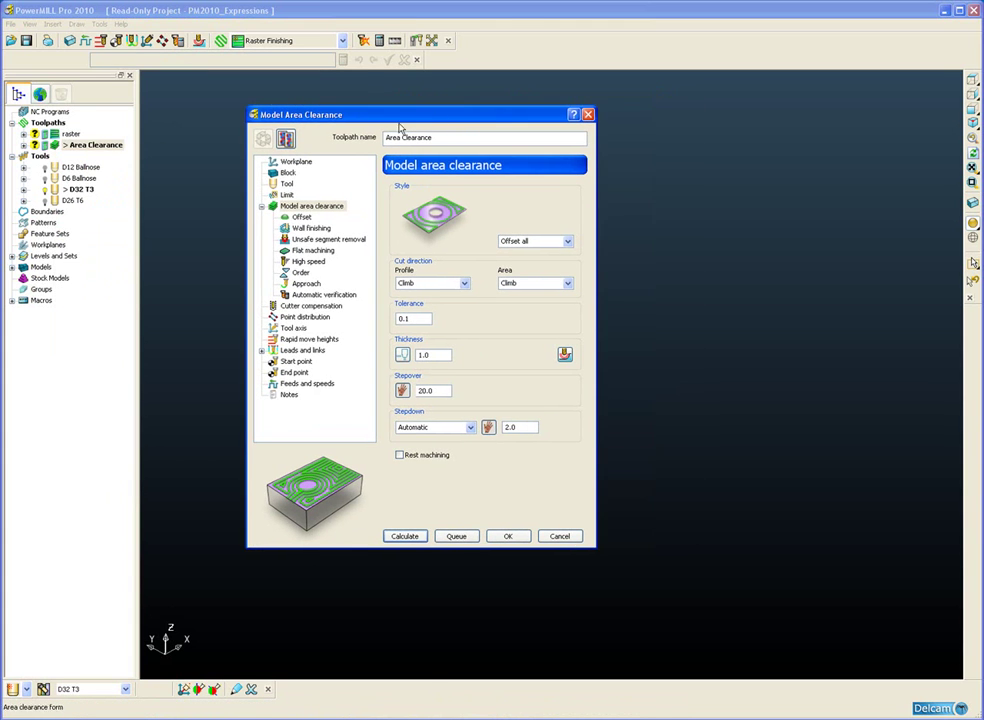
left_click(330, 241)
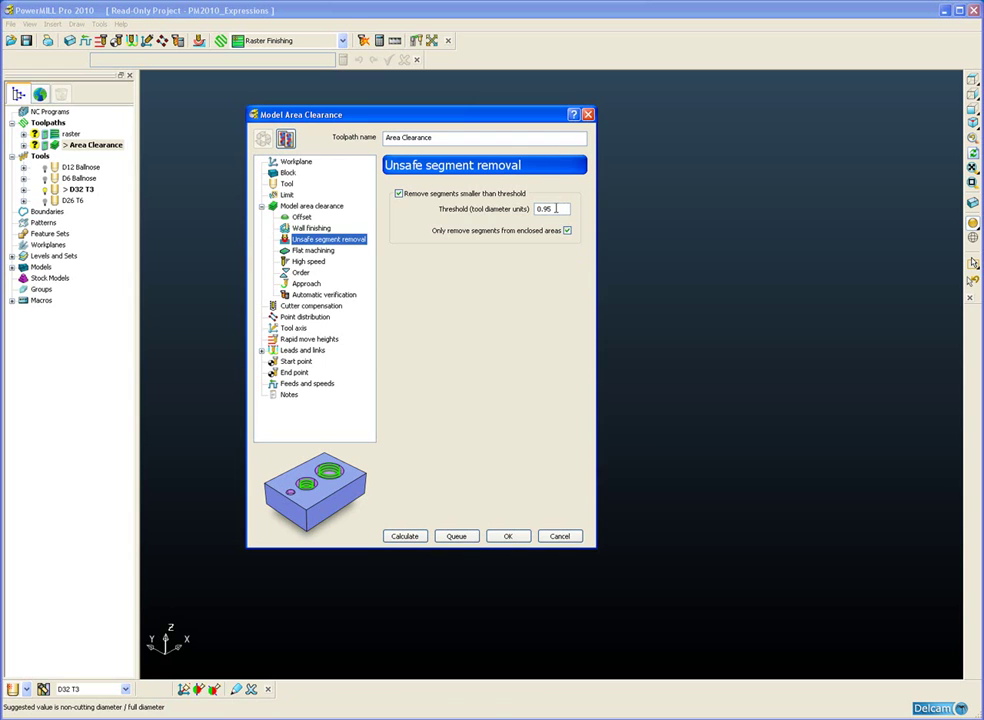
Step: Open the unsafe-segment Threshold in the expression bar and delete its old 0.95 value
left_click(556, 208)
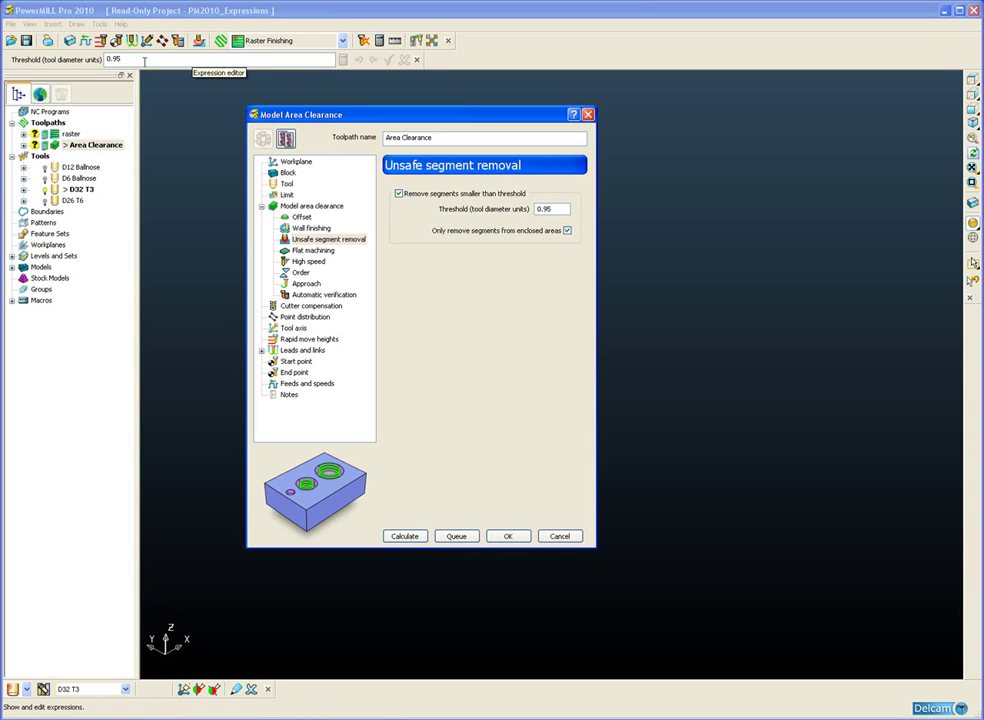
left_click(142, 60)
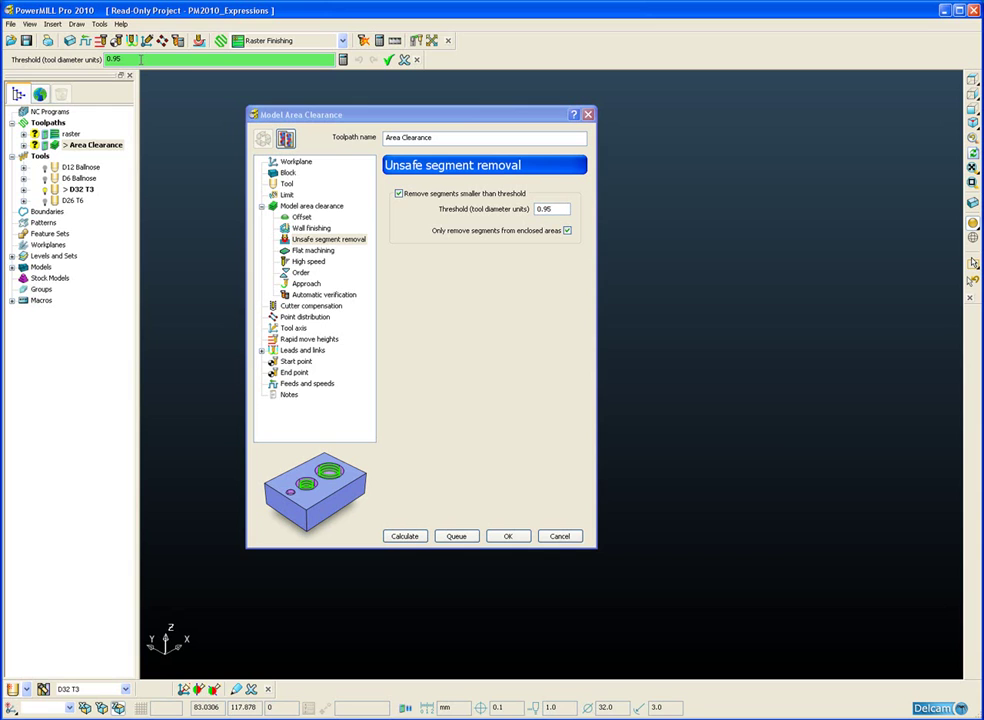
key("BackSpace")
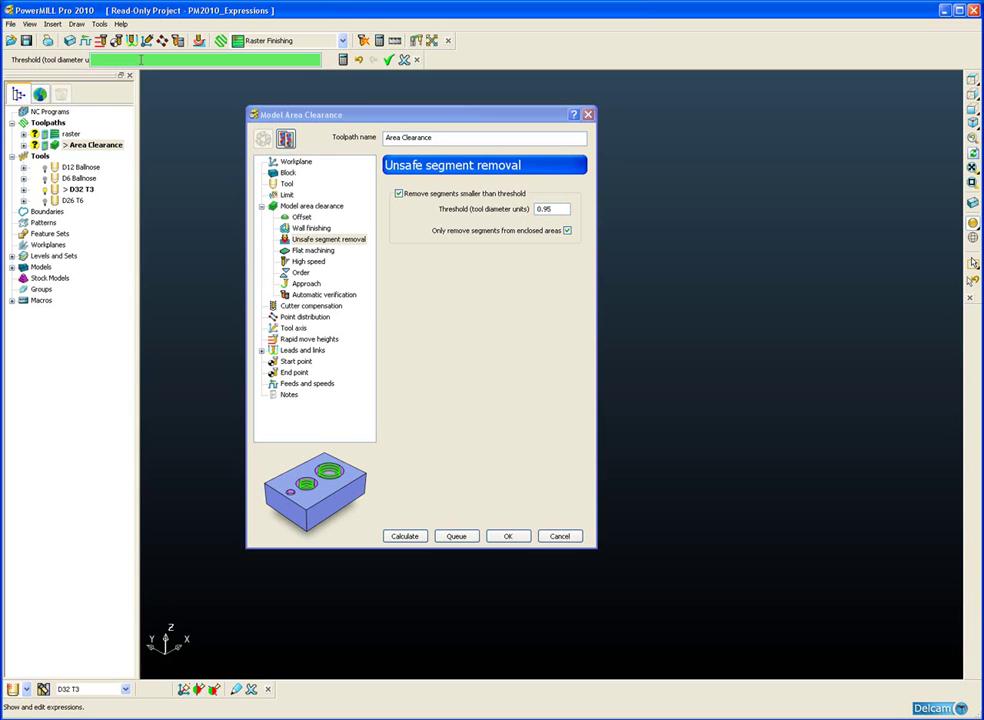
Step: Begin the Threshold expression as 'Tool.Diameter -' using the Tool autocomplete list
type("tol")
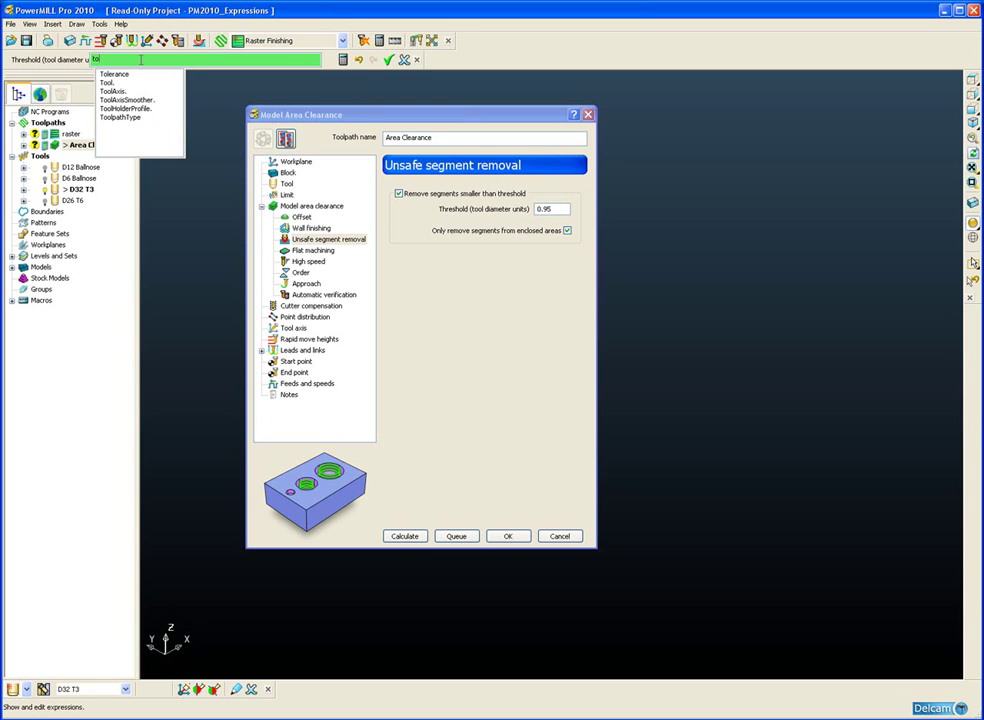
type("o")
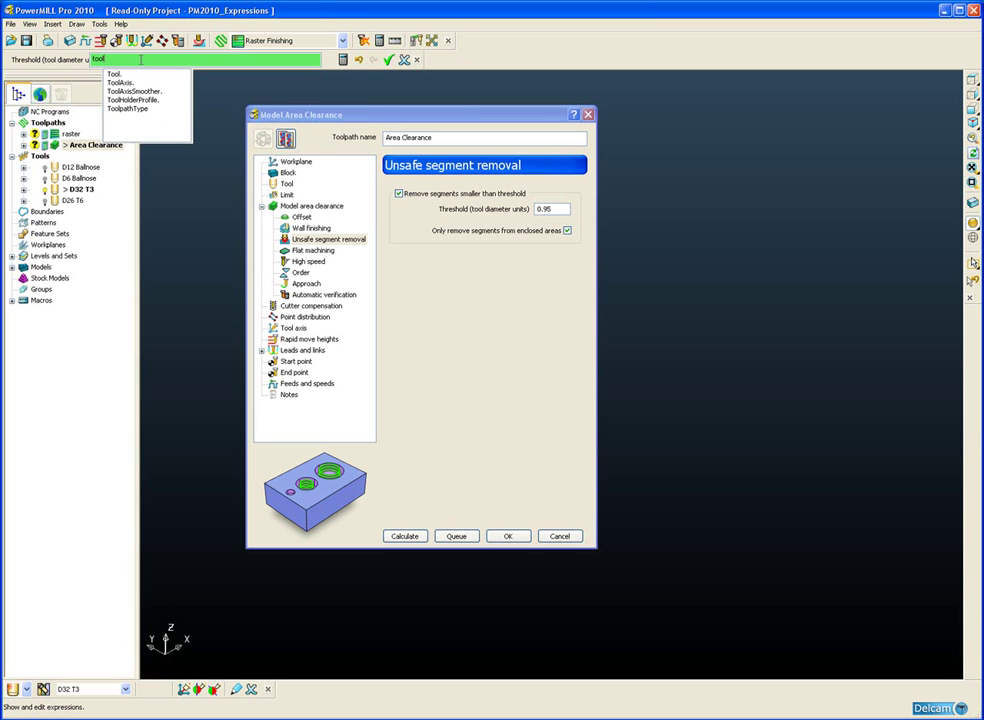
left_click(116, 74)
left_click(116, 59)
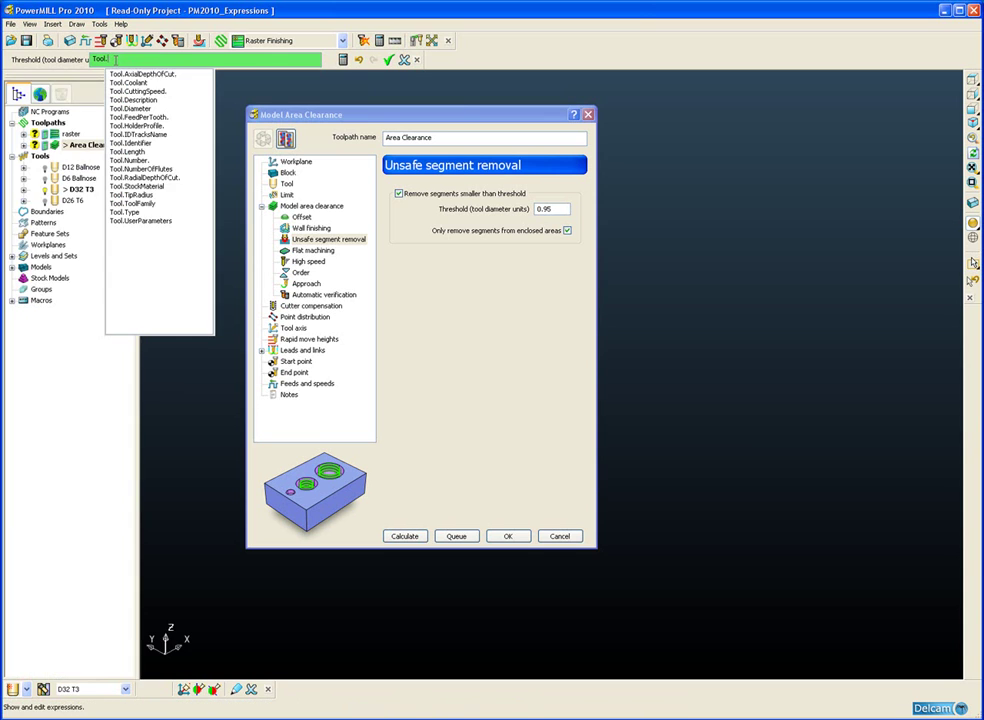
double_click(137, 109)
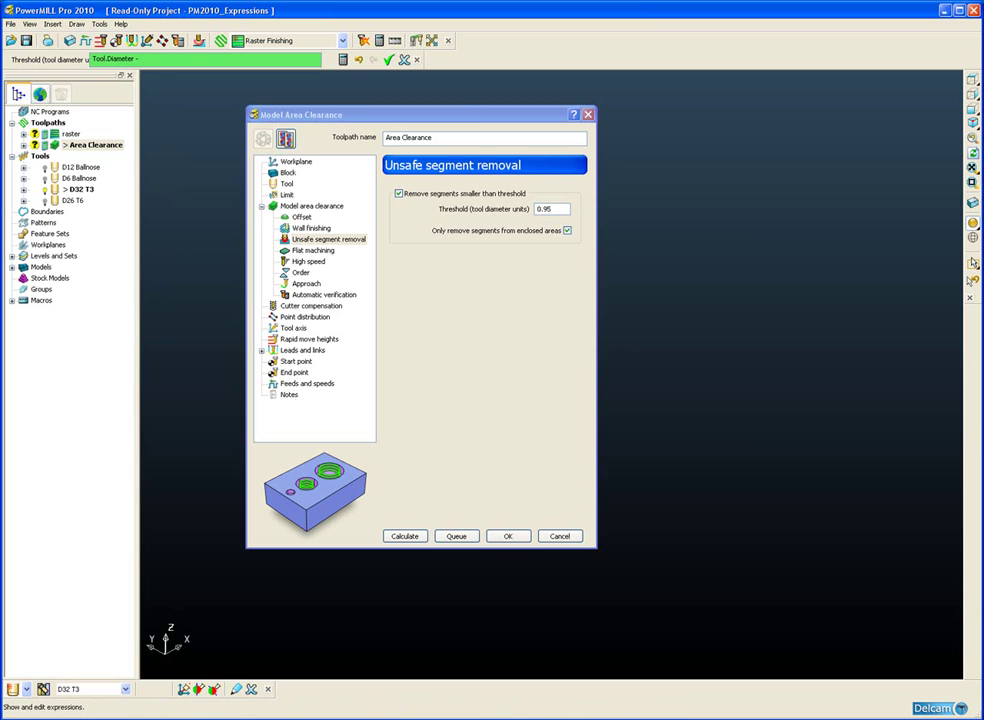
Step: Subtract Tool.TipRadius * 2, replacing a mistakenly inserted Coolant parameter
type("to")
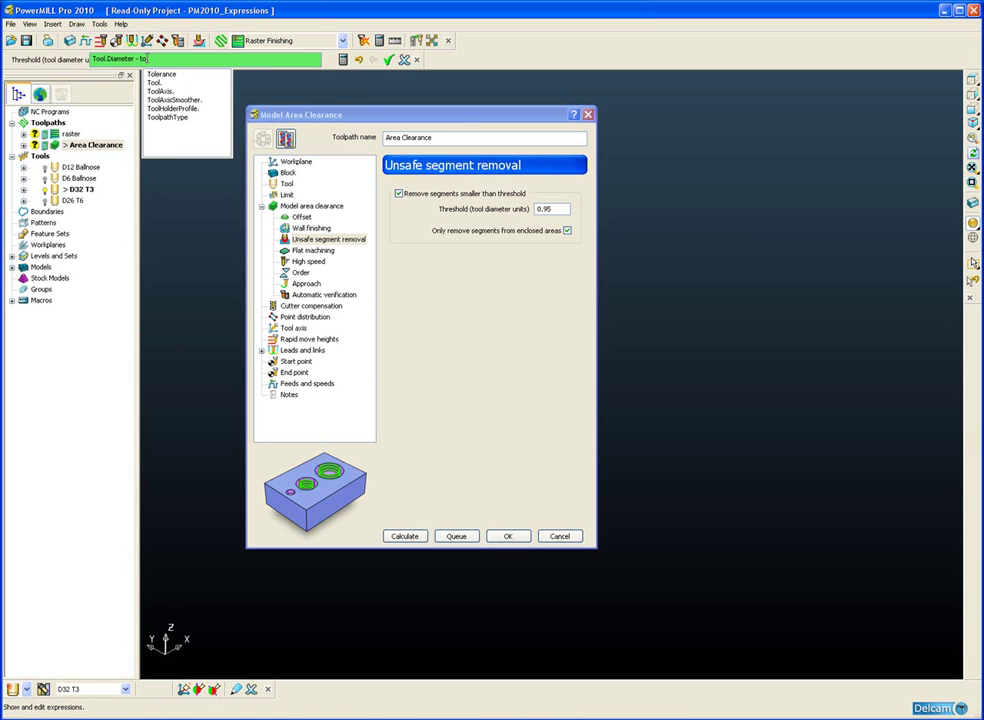
double_click(157, 85)
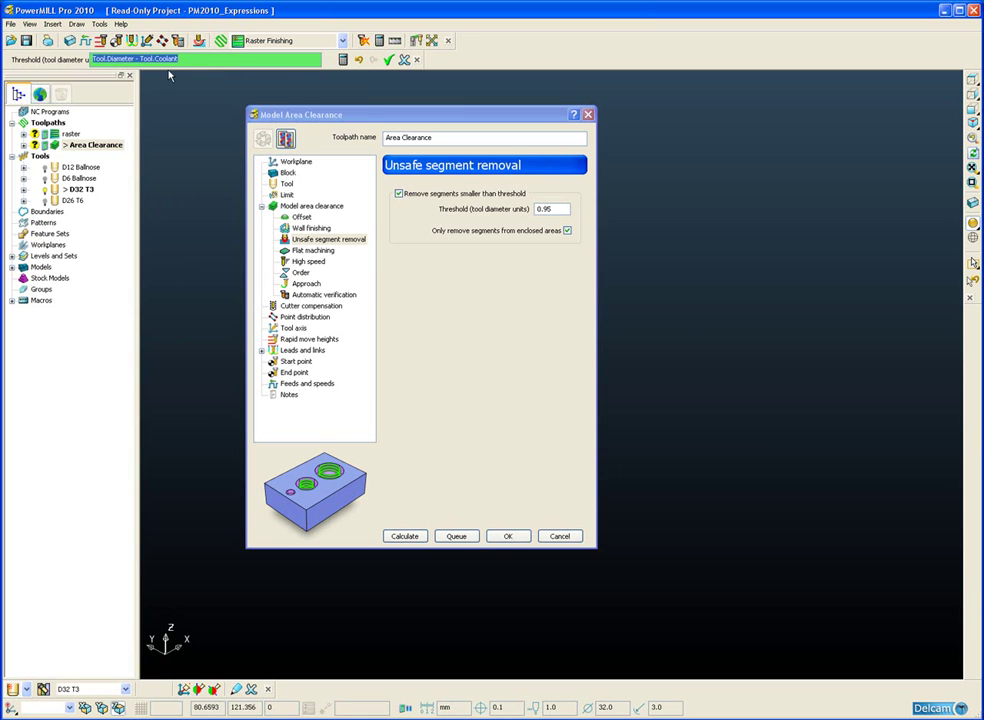
left_click(183, 58)
key("BackSpace")
key("BackSpace")
key("BackSpace")
key("BackSpace")
key("BackSpace")
key("BackSpace")
key("BackSpace")
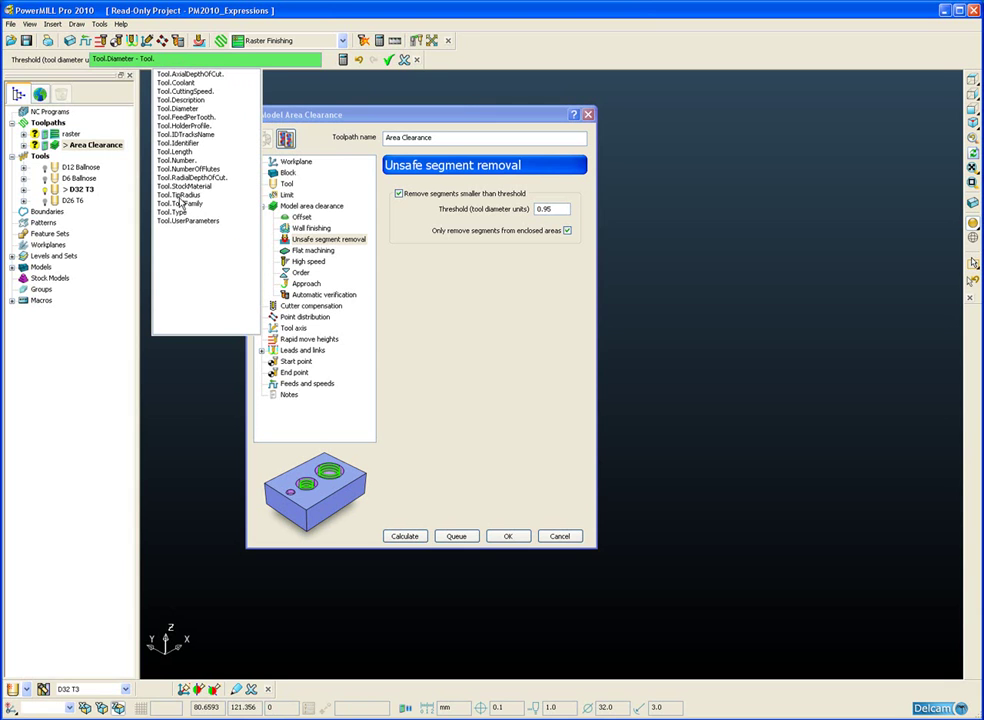
left_click(181, 196)
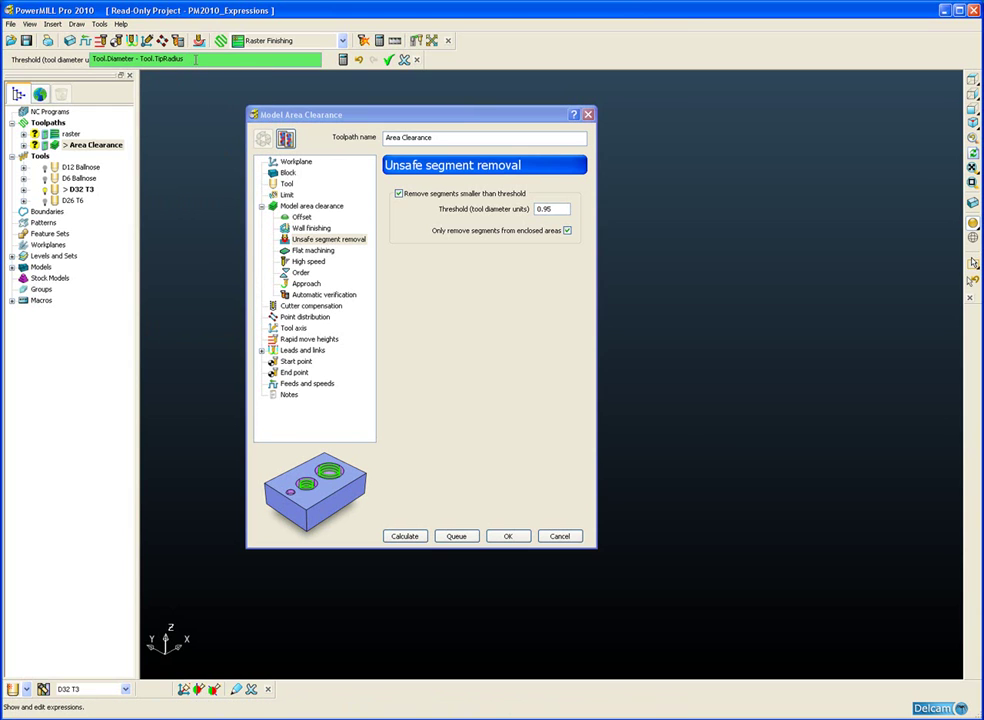
type("* 2")
Step: Bracket the terms so the expression reads '(Tool.Diameter - (Tool.TipRadius * 2)) /'
type(")")
key("Left")
key("Left")
key("Left")
key("Left")
key("Left")
key("Left")
key("Left")
key("Left")
key("Left")
key("Left")
key("Left")
key("Left")
key("Left")
key("Left")
key("Left")
key("Left")
key("Left")
key("Left")
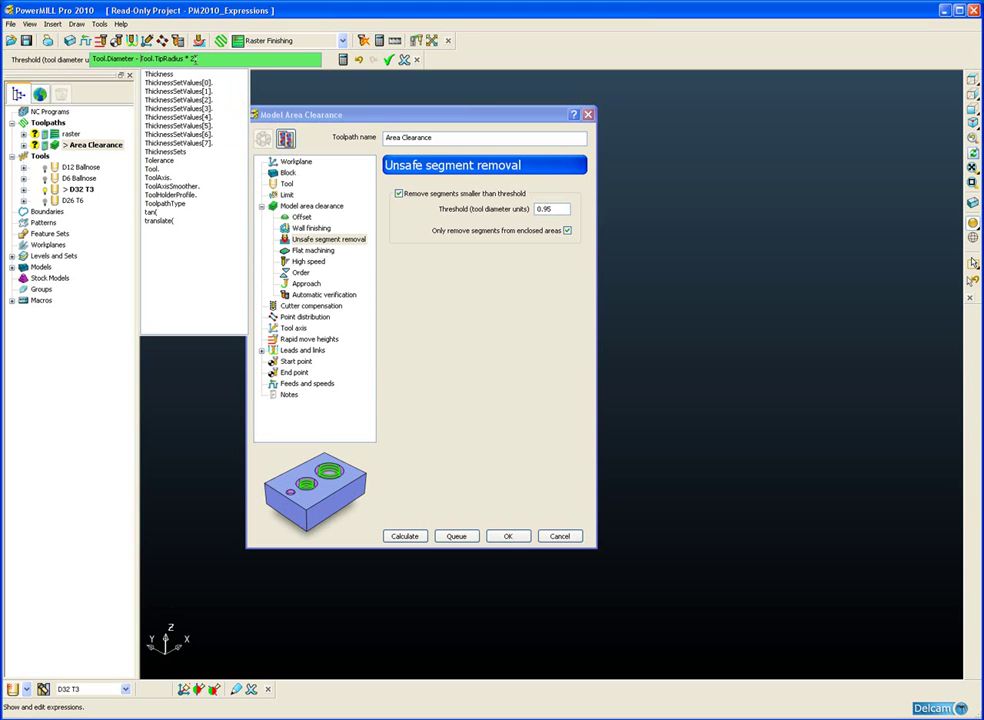
type("(")
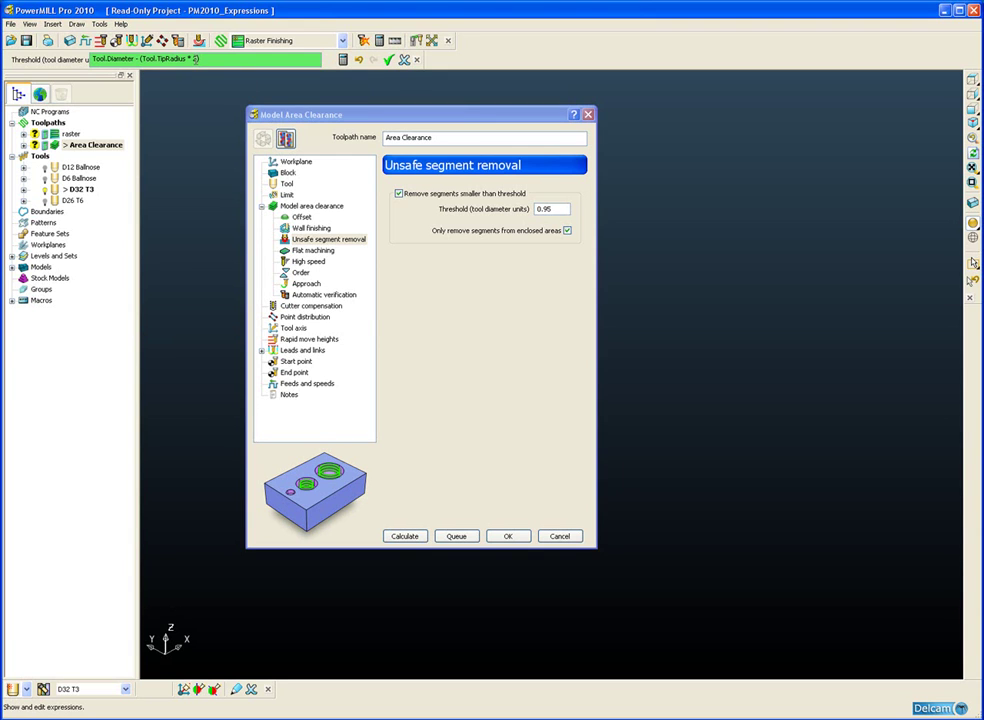
type(")")
left_click(141, 59)
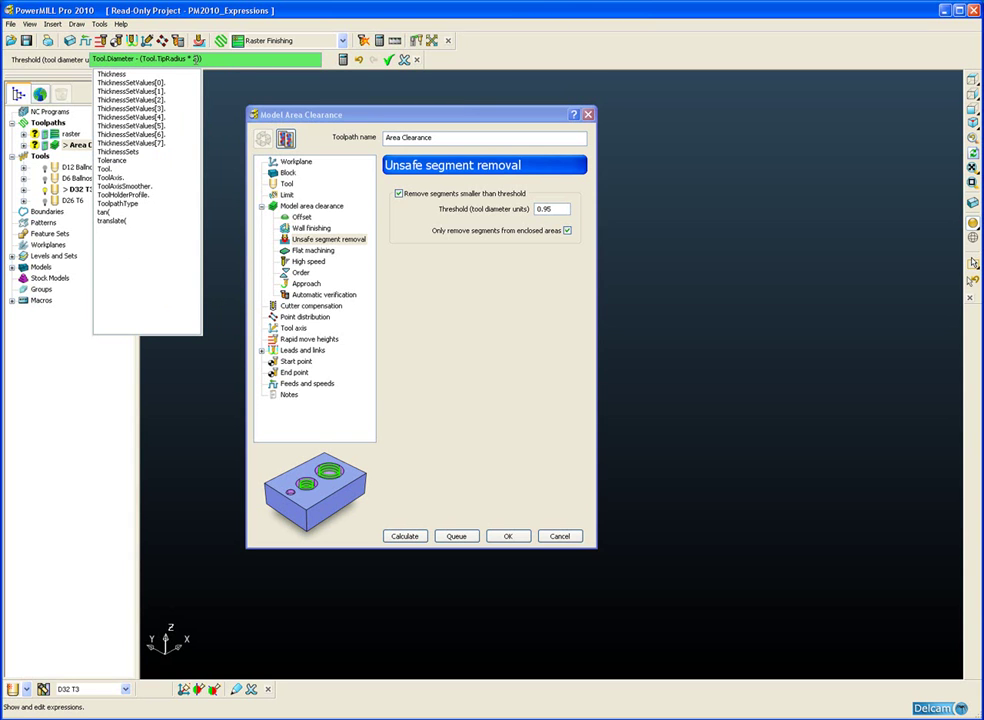
key("Home")
type("(")
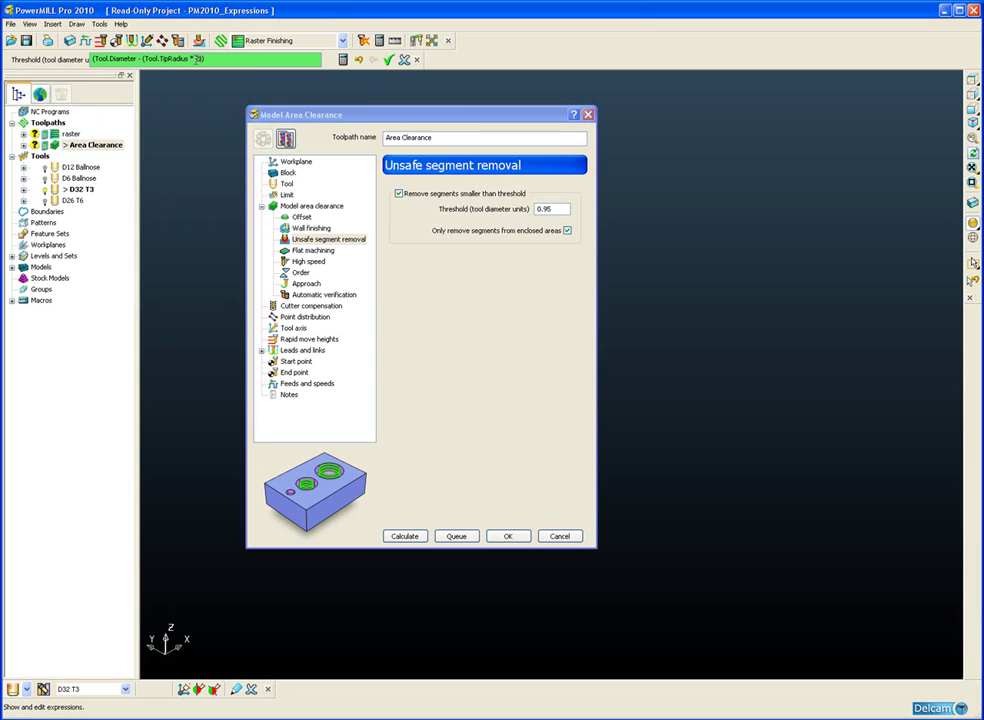
type(")")
type("/")
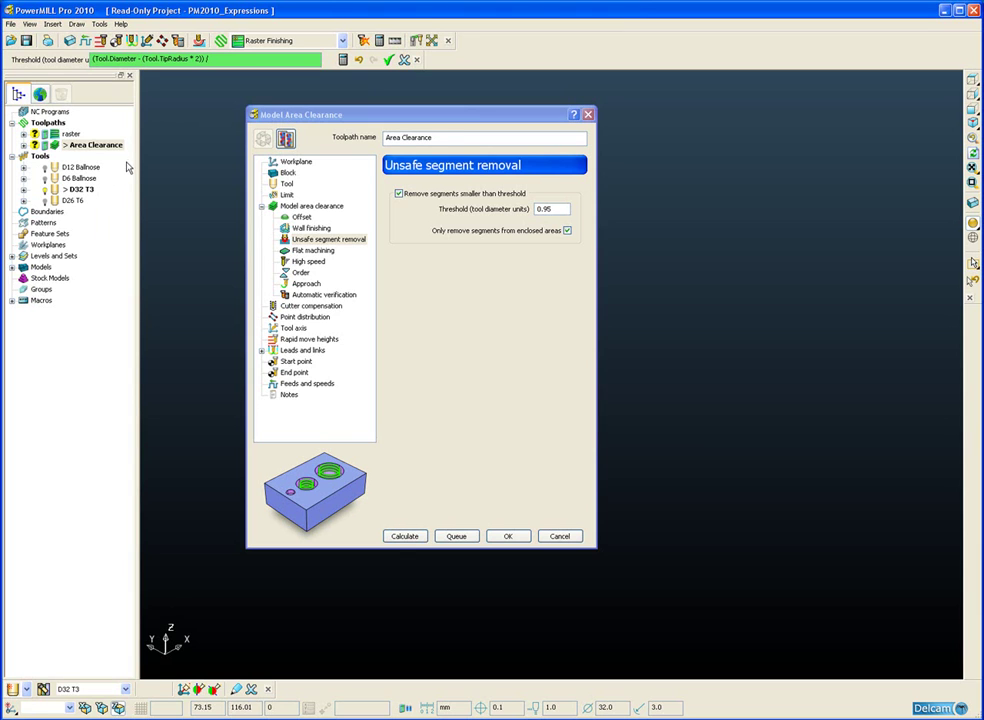
Step: Insert tool.Diameter from the D32 T3 tool settings as the expression's divisor
right_click(66, 192)
left_click(73, 232)
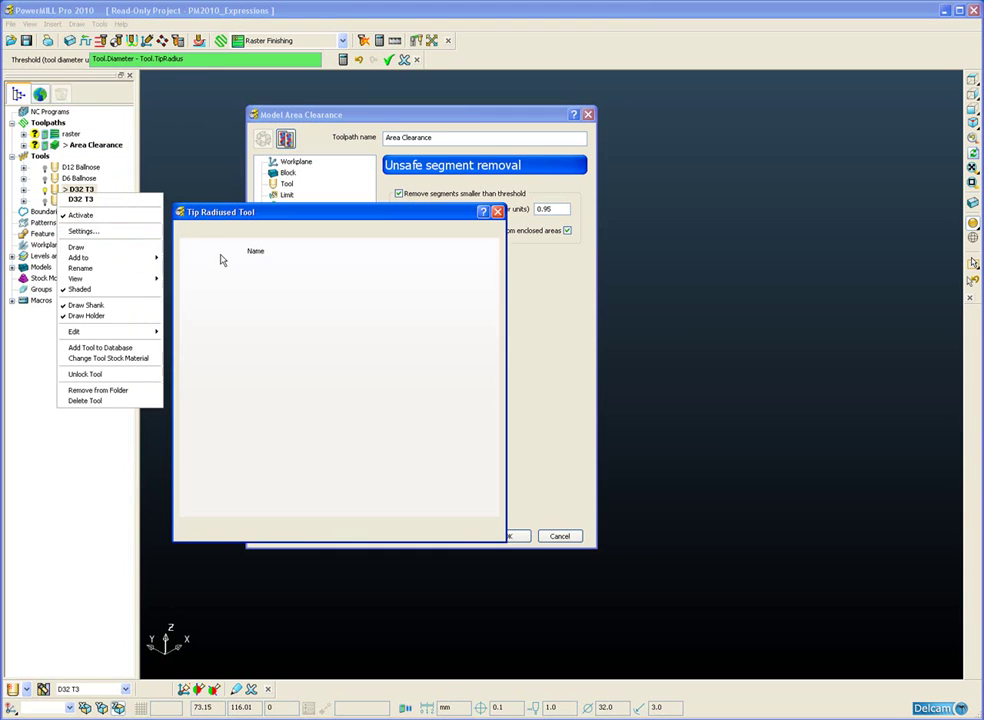
left_click_drag(262, 212, 262, 205)
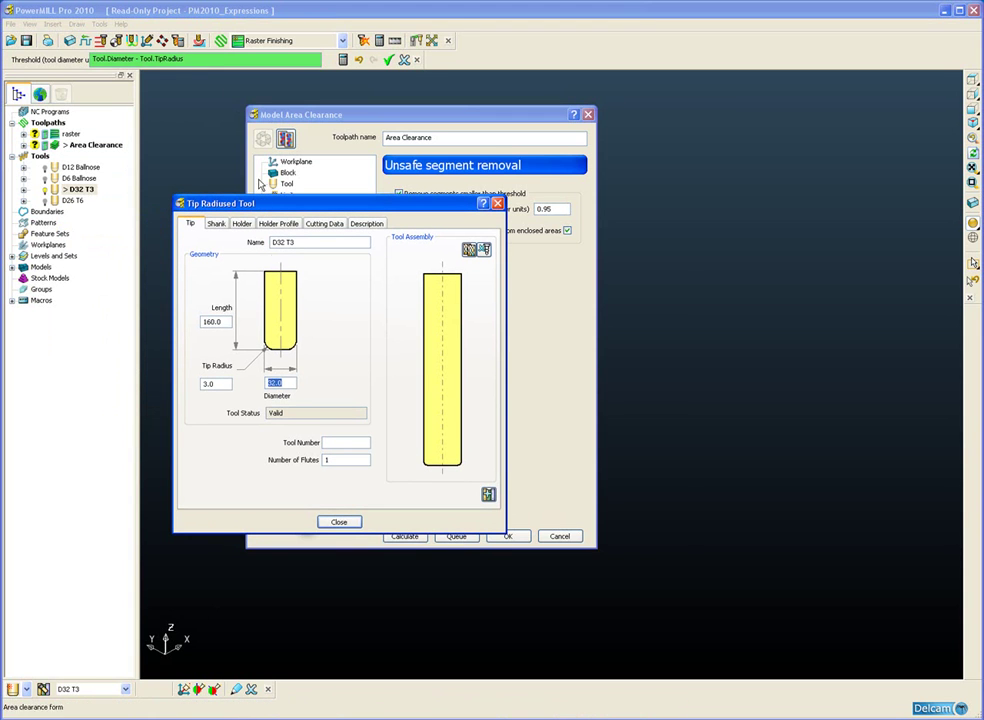
left_click(285, 383)
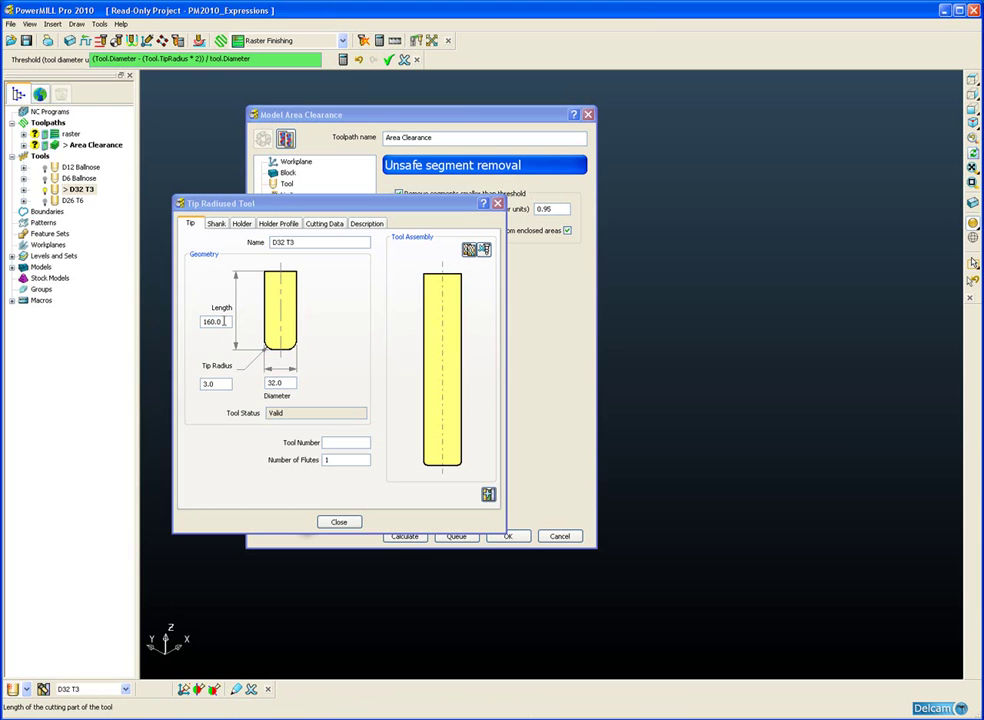
left_click(224, 321)
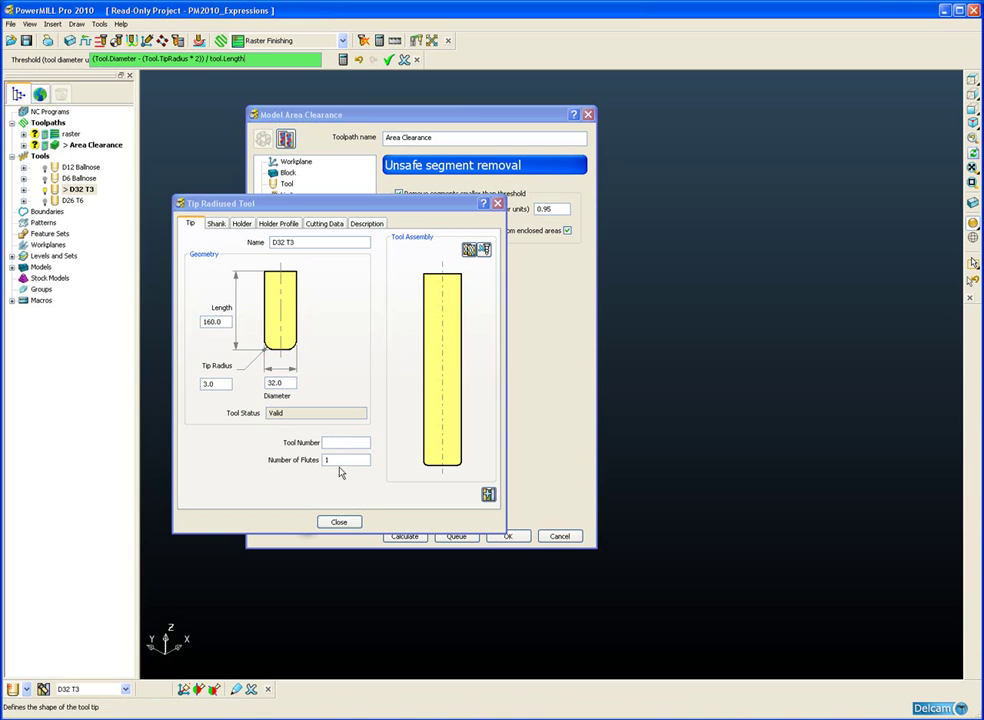
left_click(338, 461)
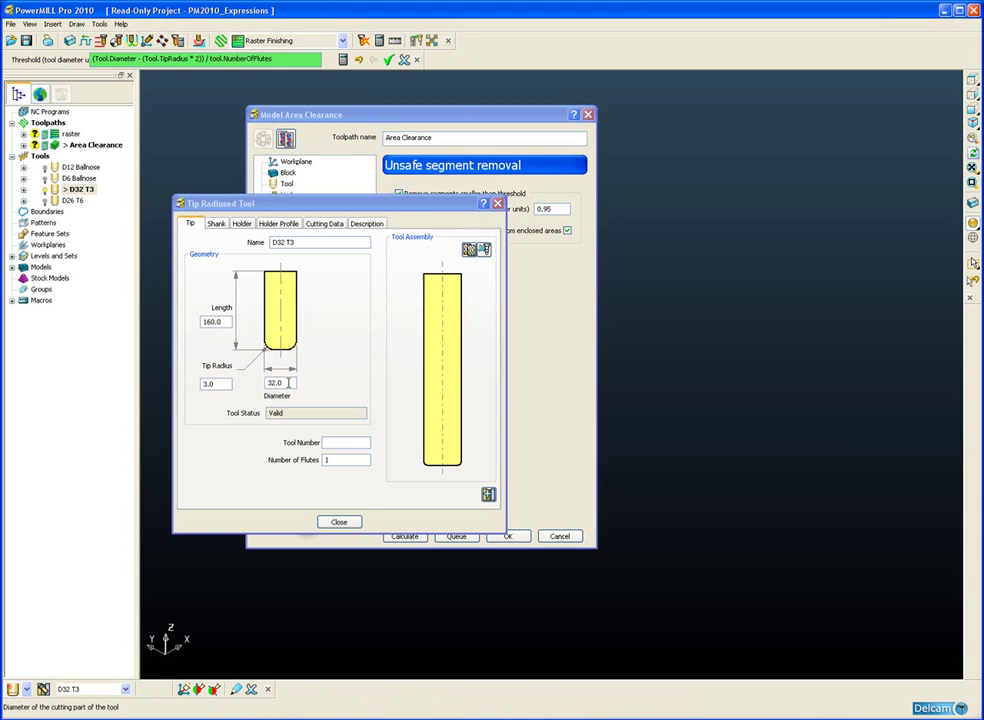
left_click(288, 383)
left_click(339, 522)
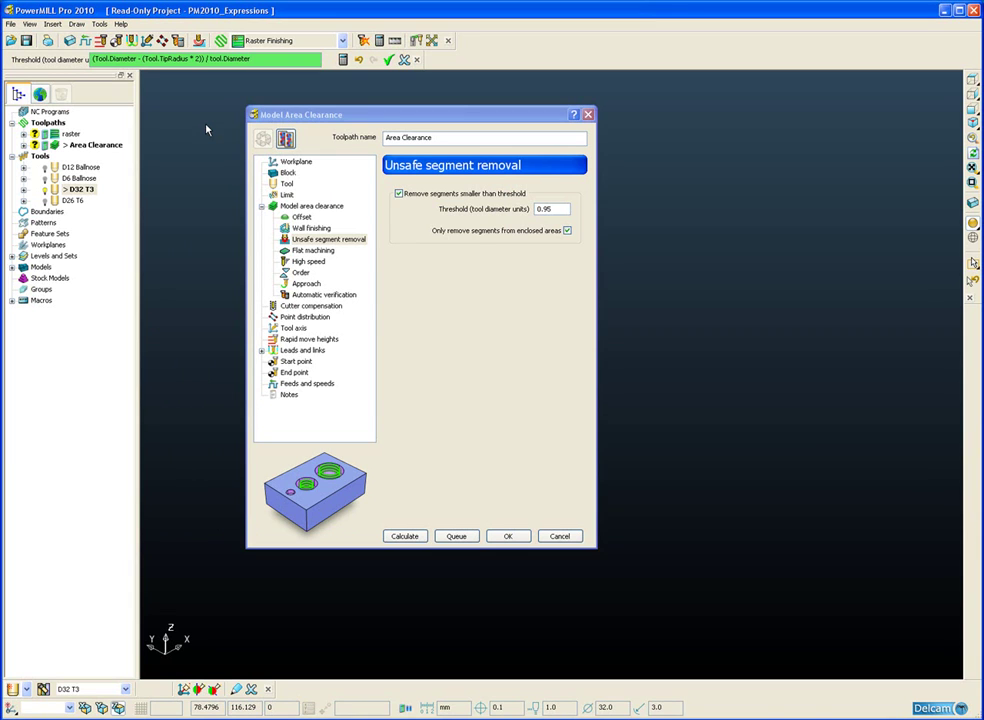
Step: Preview and accept the diameter-ratio expression, giving a Threshold of 0.8125
left_click(343, 61)
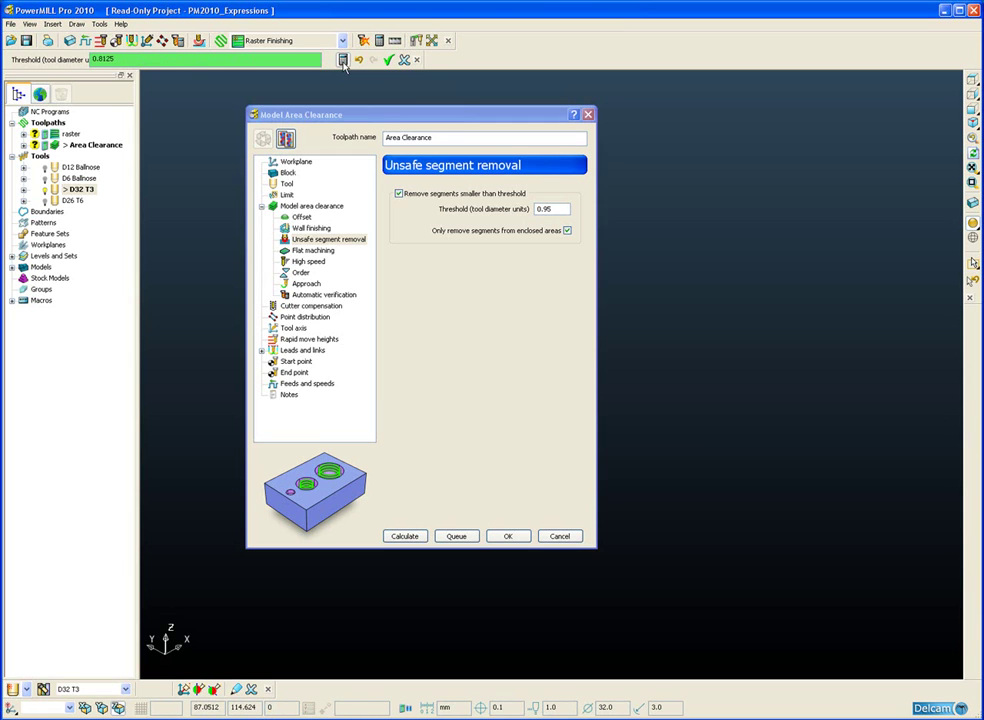
left_click(343, 61)
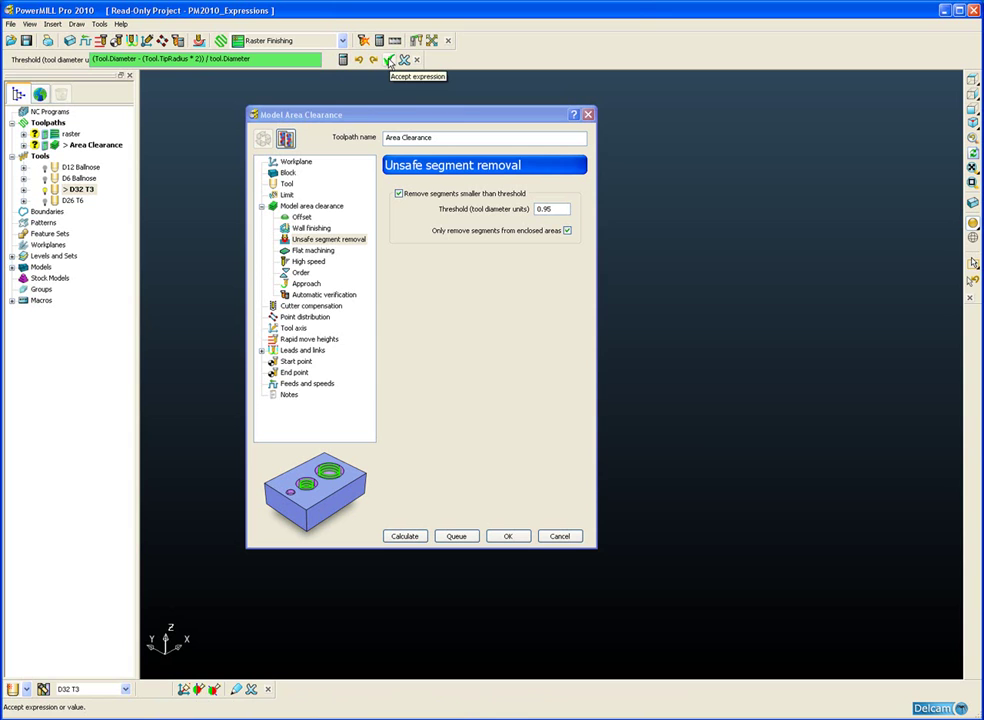
left_click(390, 62)
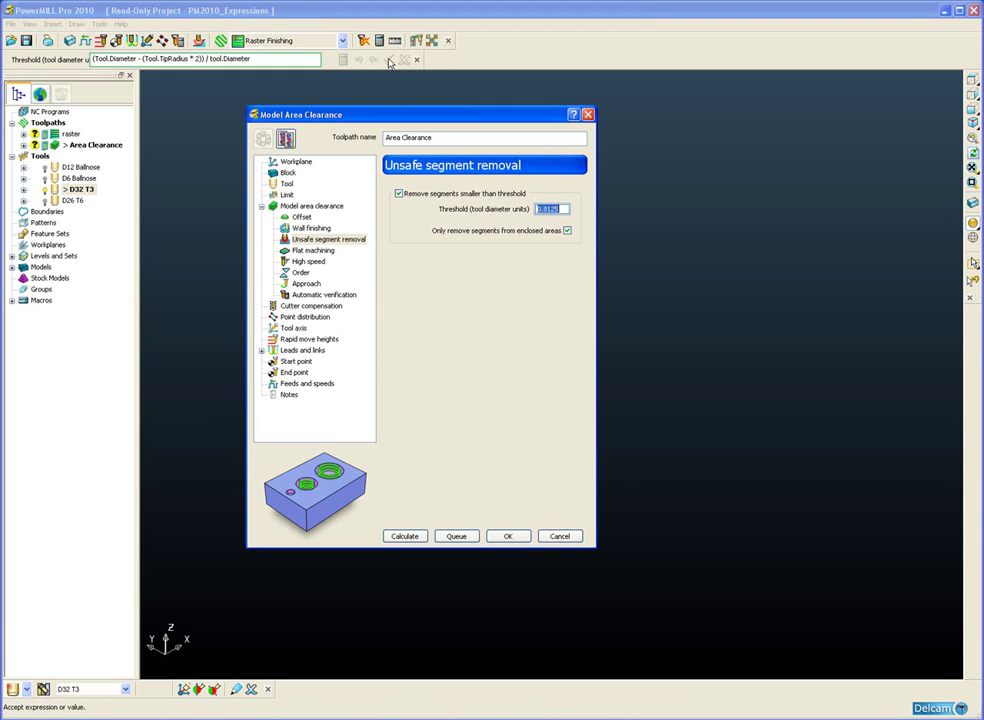
left_click(566, 209)
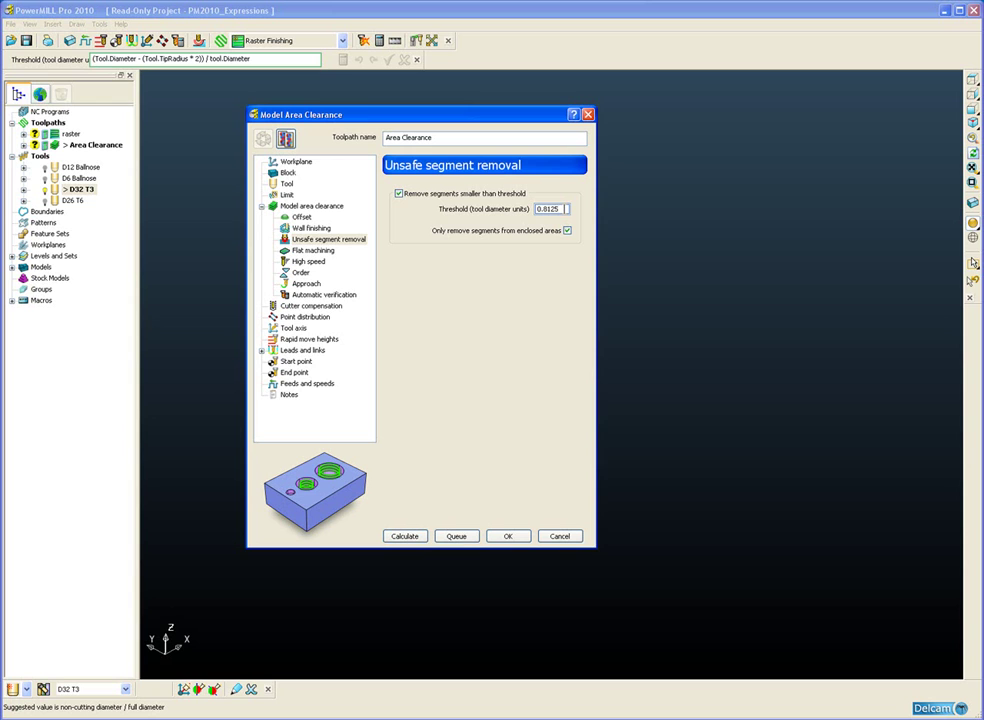
Step: Bracket the expression, append * 1.1, and confirm it evaluates to 0.89375
left_click(264, 60)
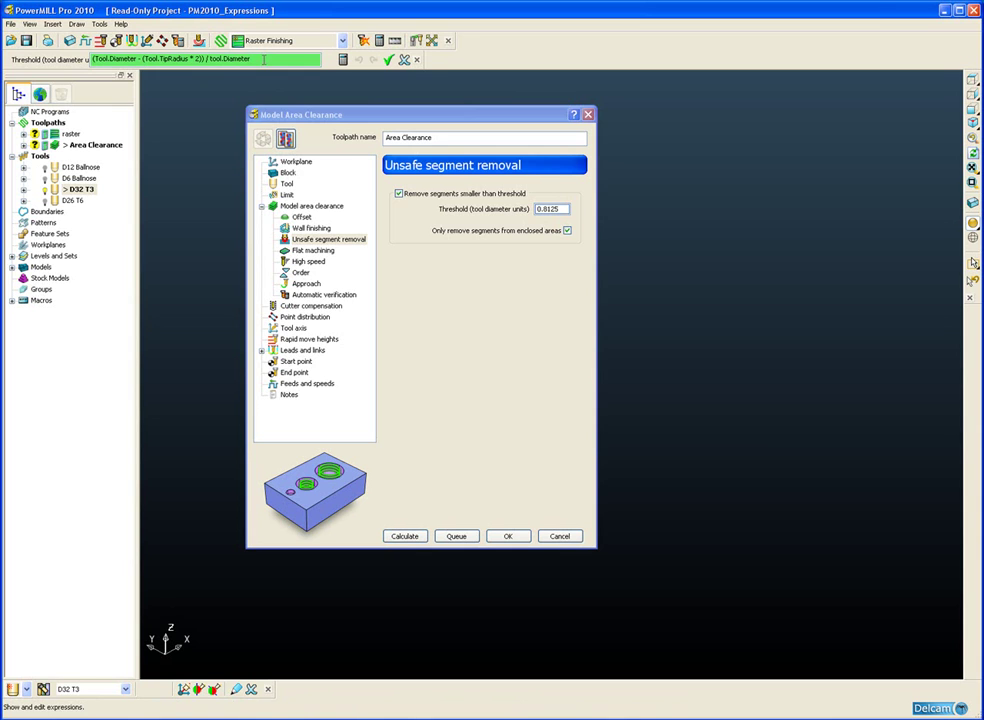
type(")")
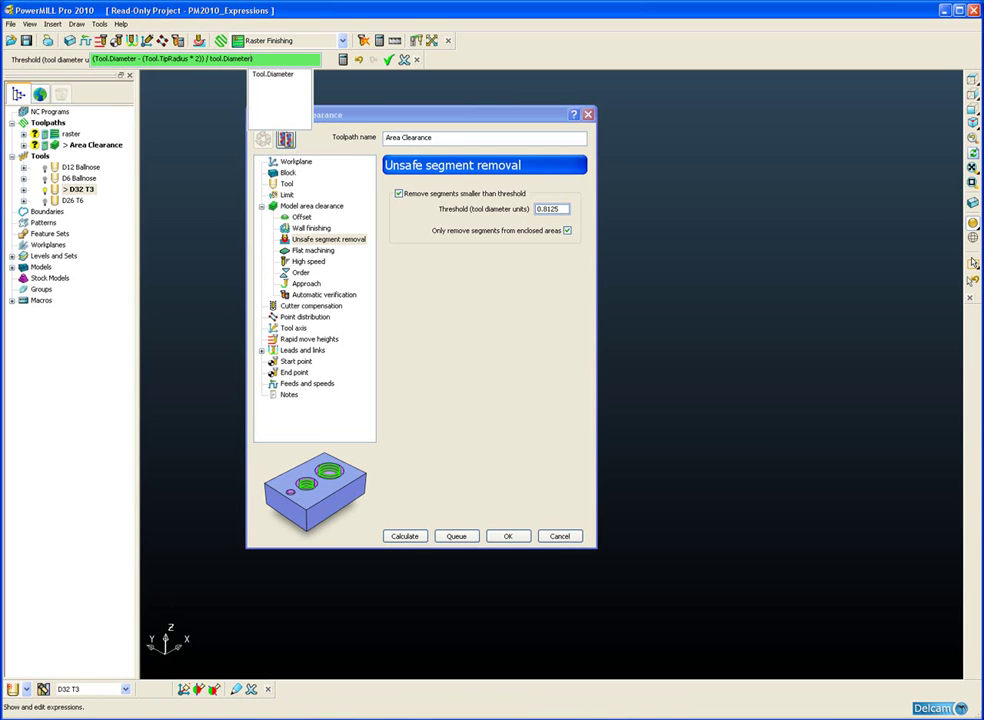
left_click(264, 59)
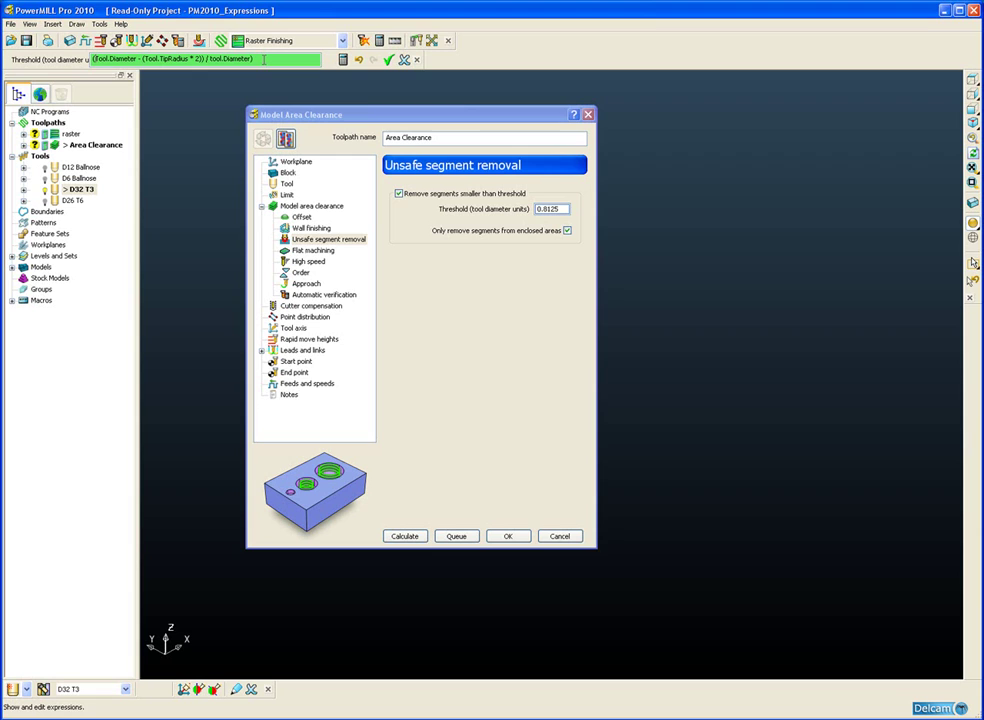
key("Home")
type("(")
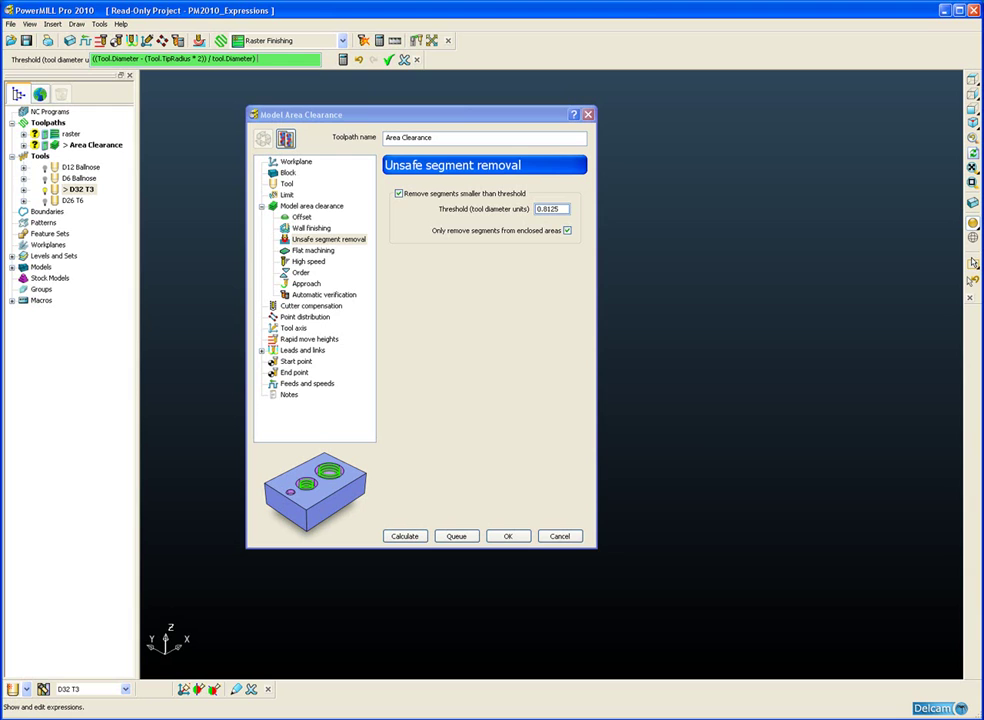
type("* 1.1")
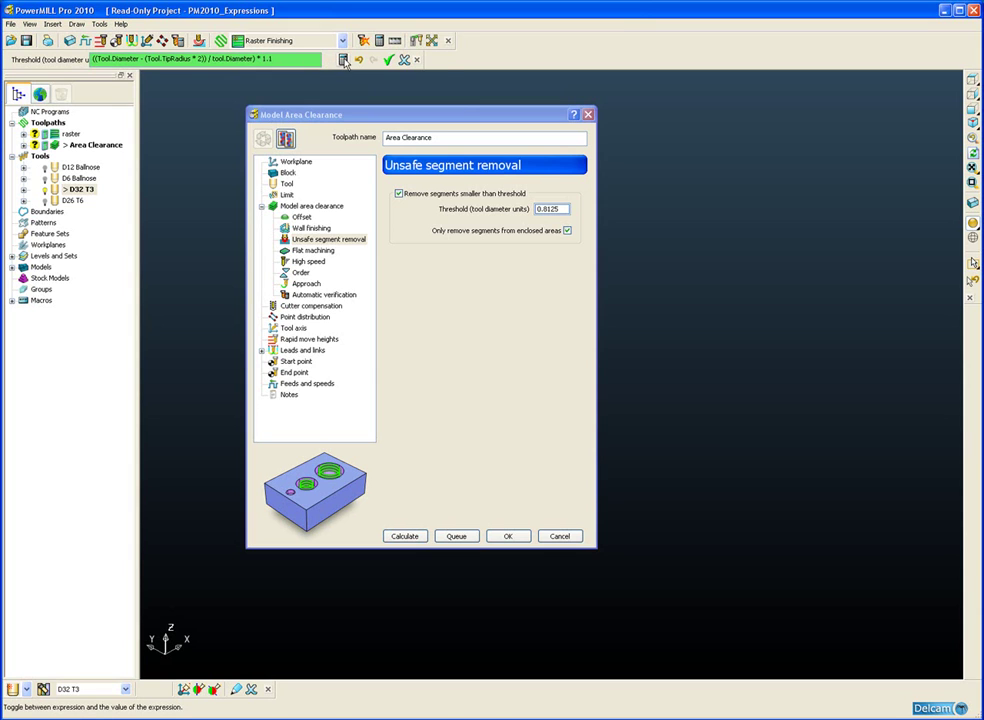
left_click(343, 61)
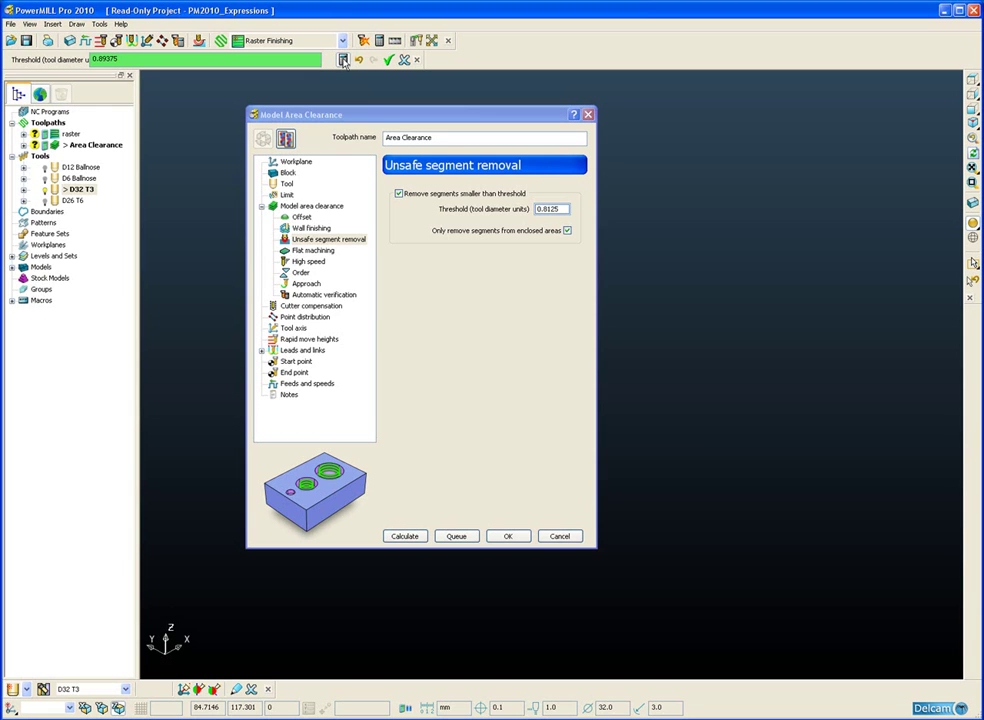
left_click(343, 60)
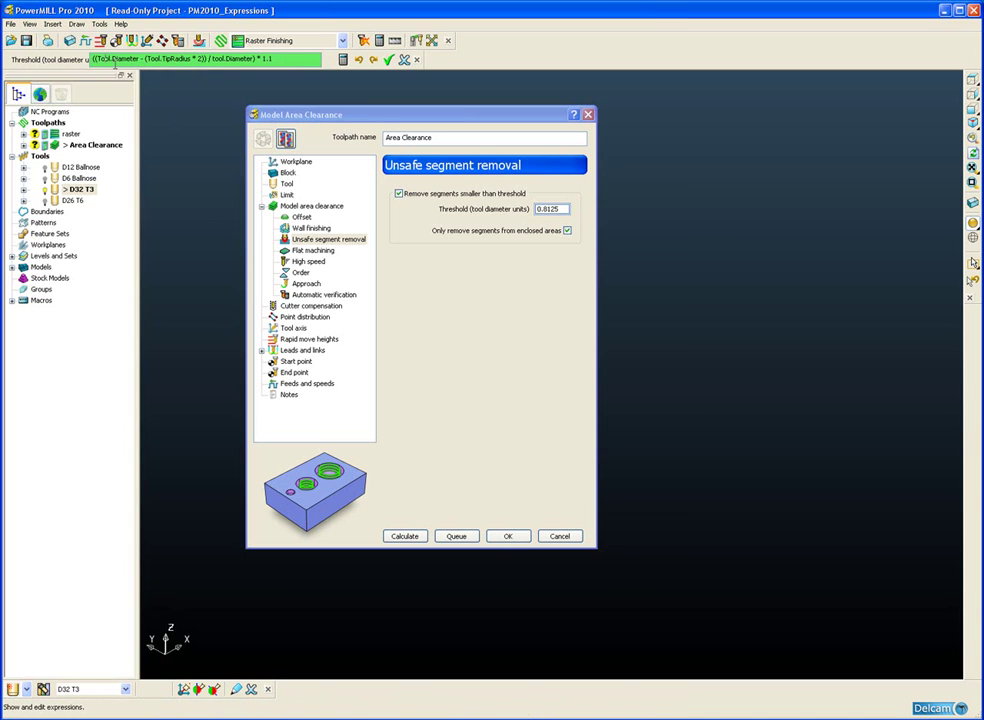
Step: Wrap the whole 1.1-scaled expression in round( … ;3) for three decimal places
left_click(114, 62)
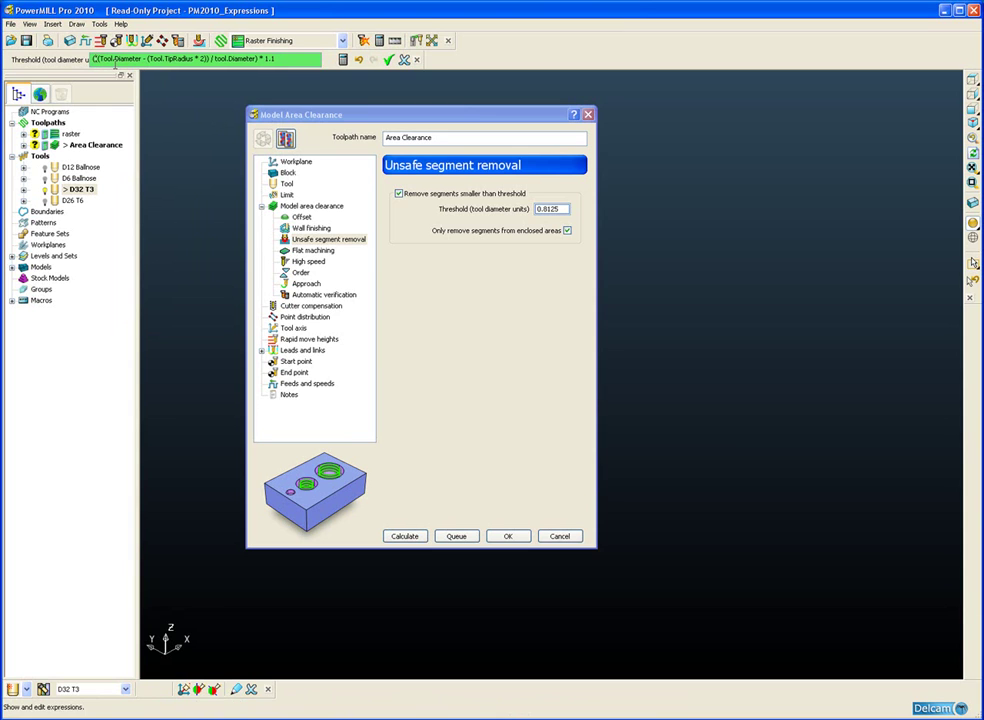
left_click(281, 57)
type(")")
type("r")
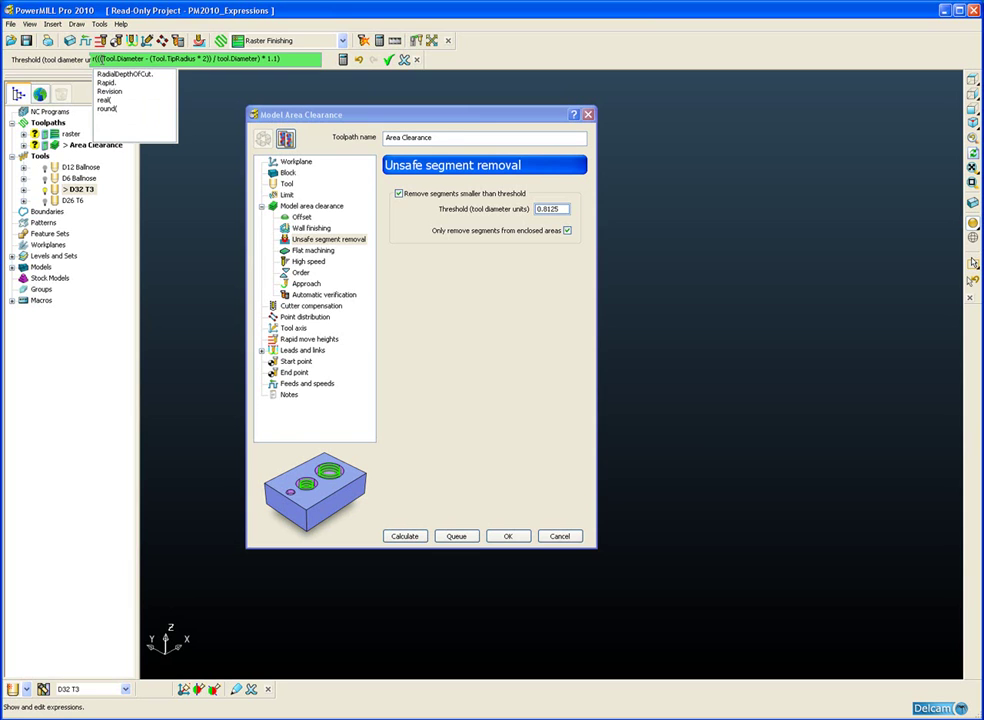
type("o")
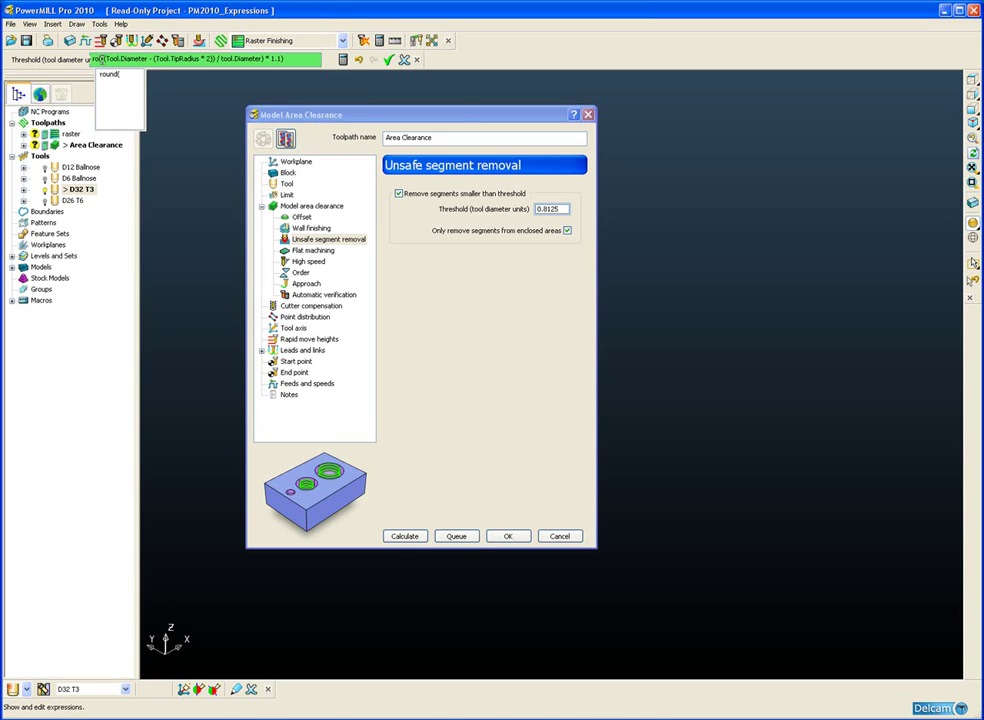
double_click(110, 75)
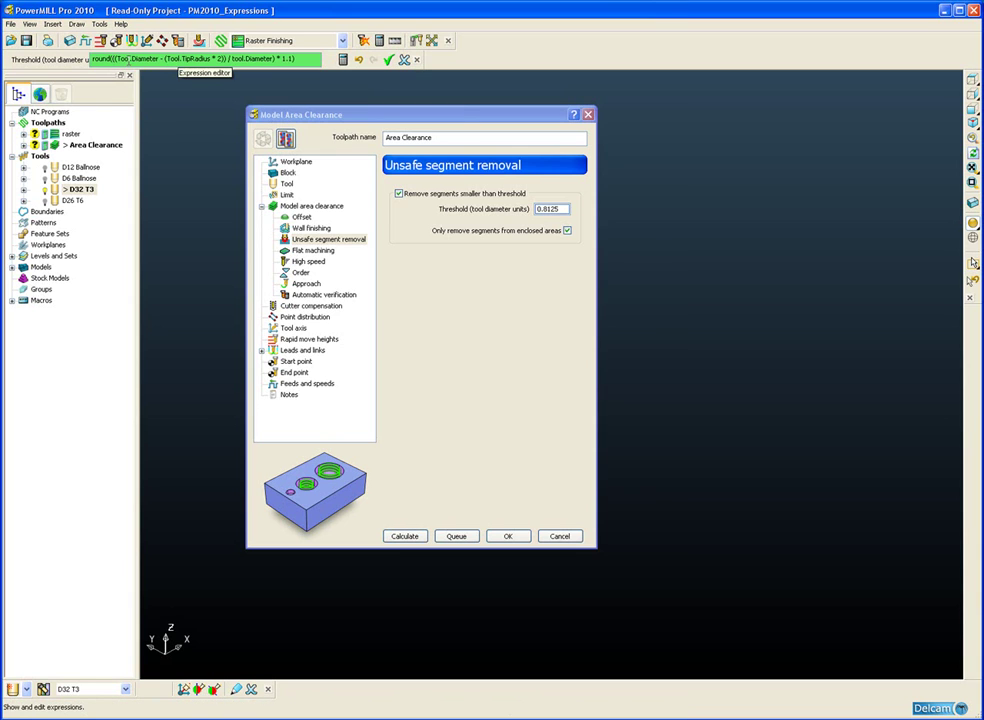
type("(")
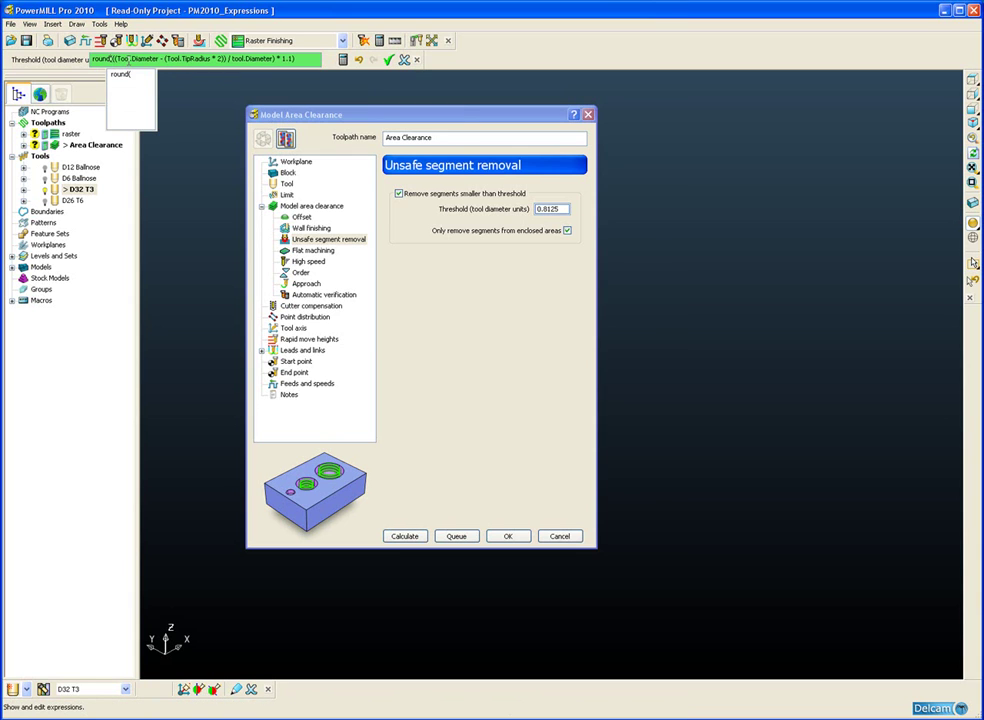
type("(")
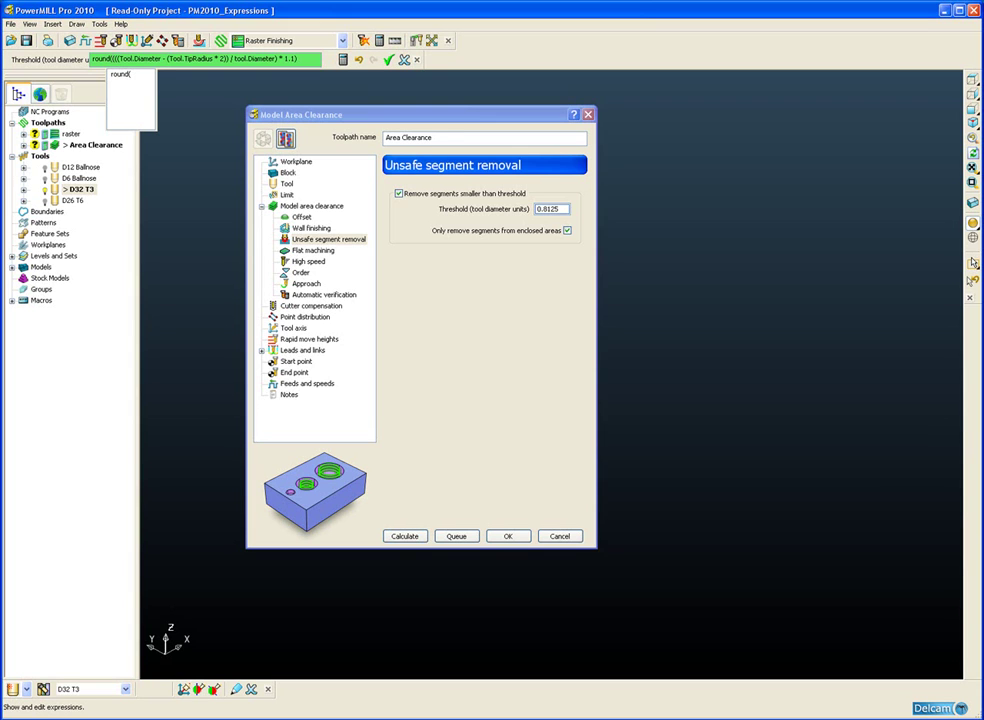
left_click(255, 59)
key("Escape")
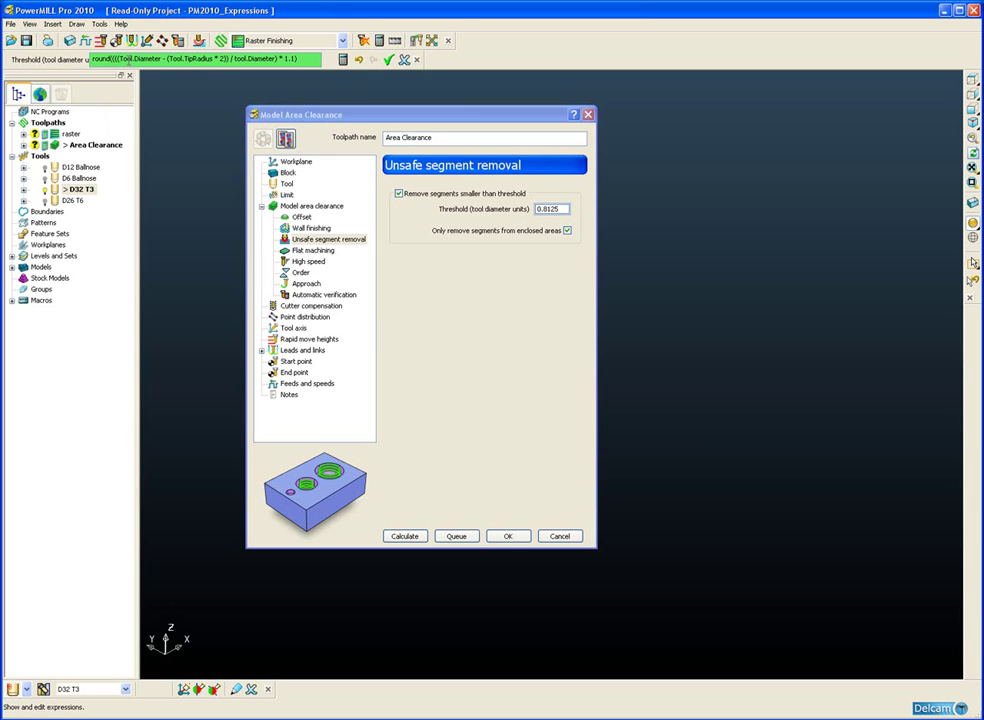
type(";3)")
Step: Preview the rounded value 0.894 and accept the expression as the Threshold
left_click(342, 60)
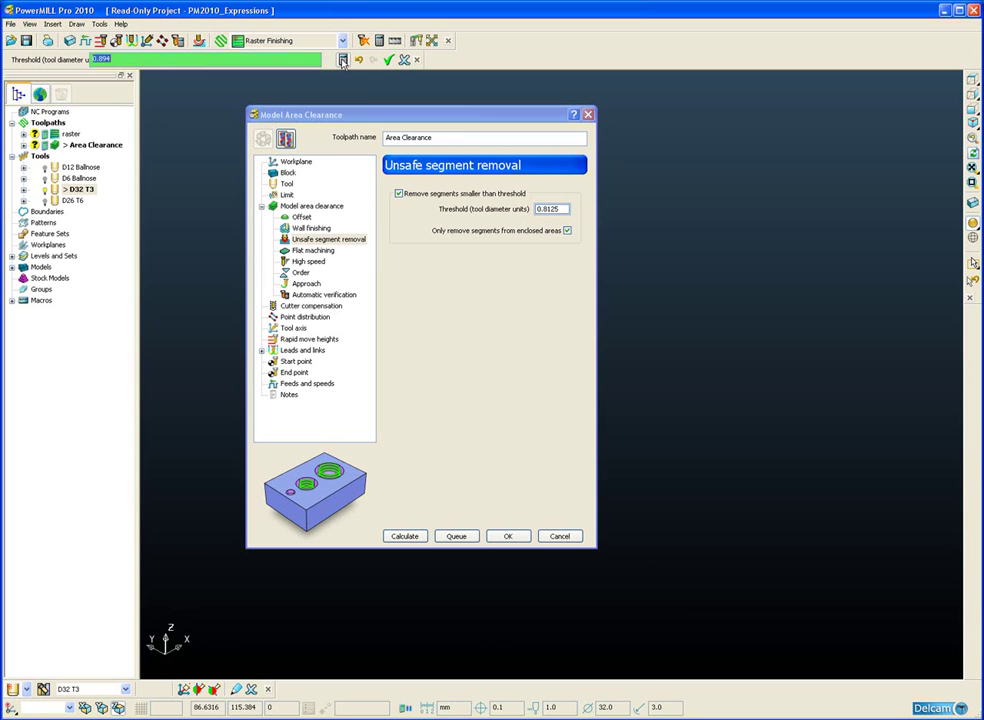
left_click(342, 60)
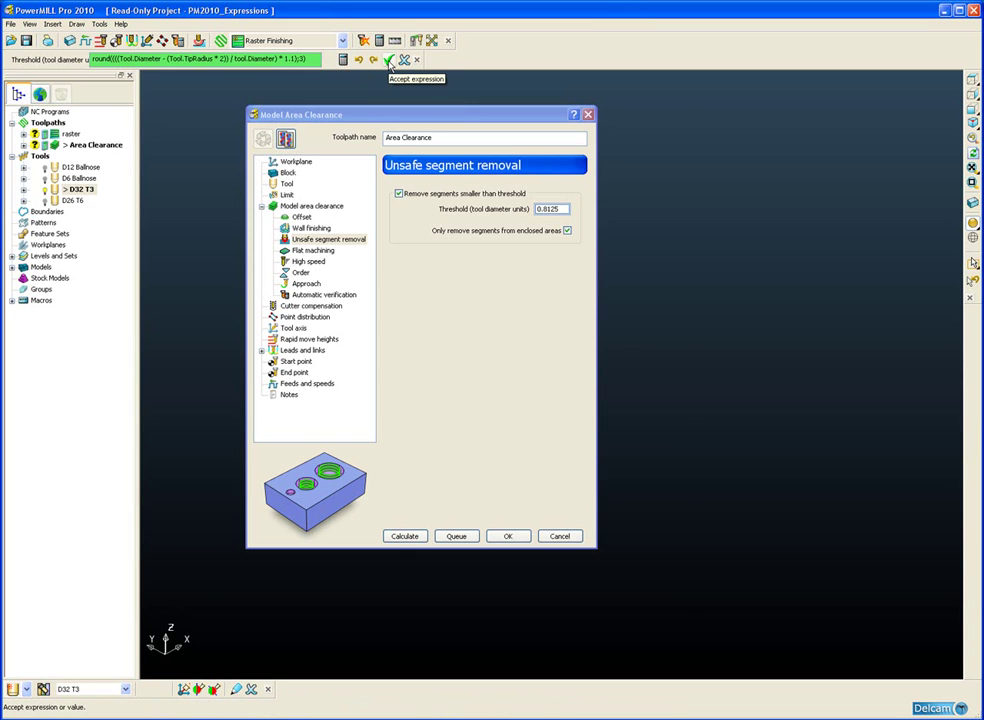
left_click(390, 60)
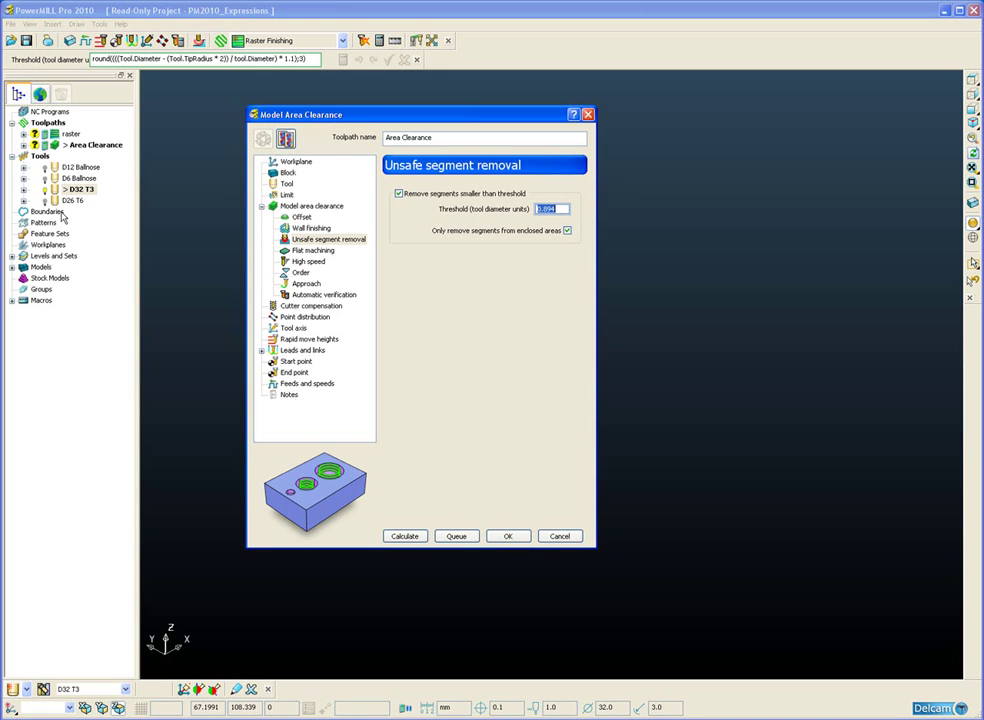
Step: Activate the D26 T6 tool so the Threshold recalculates to 0.592
left_click_drag(370, 114, 376, 124)
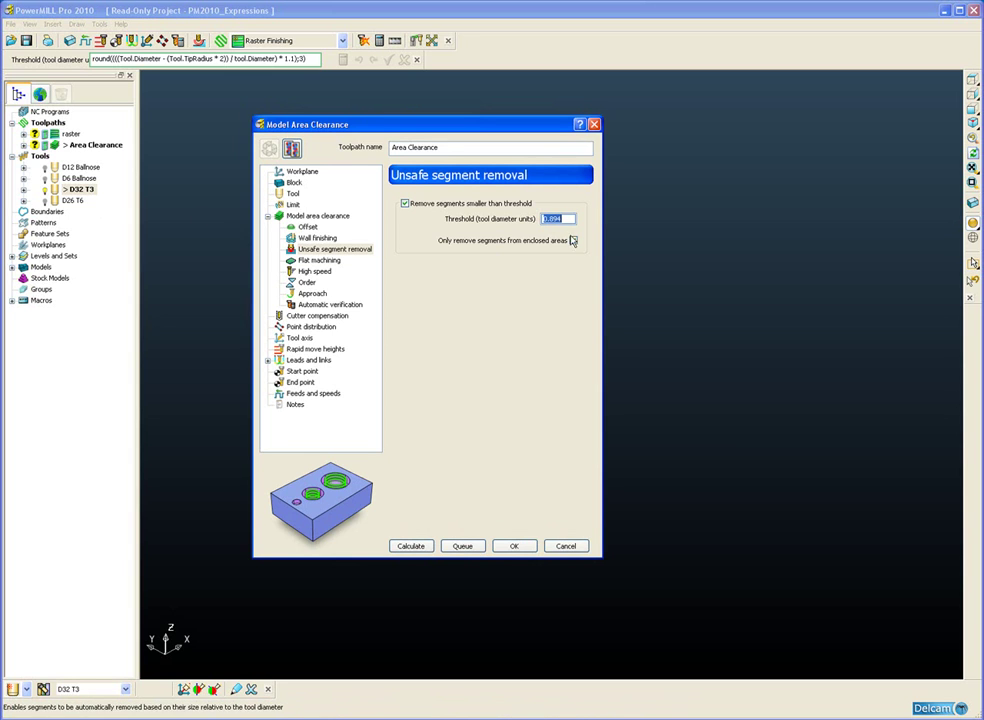
mouse_move(79, 197)
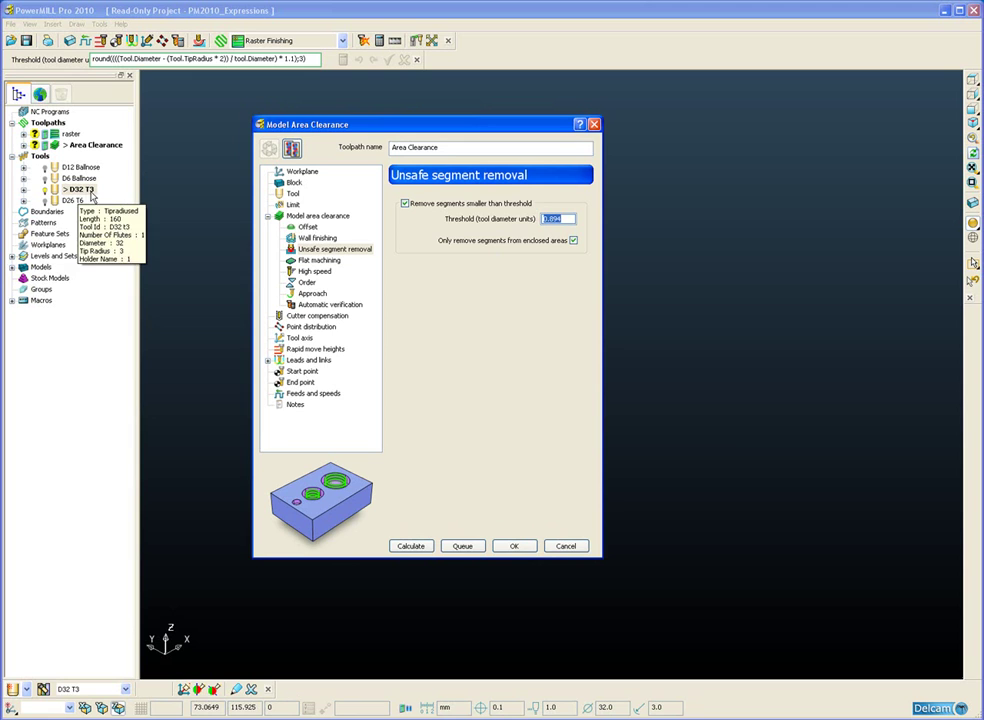
left_click(57, 201)
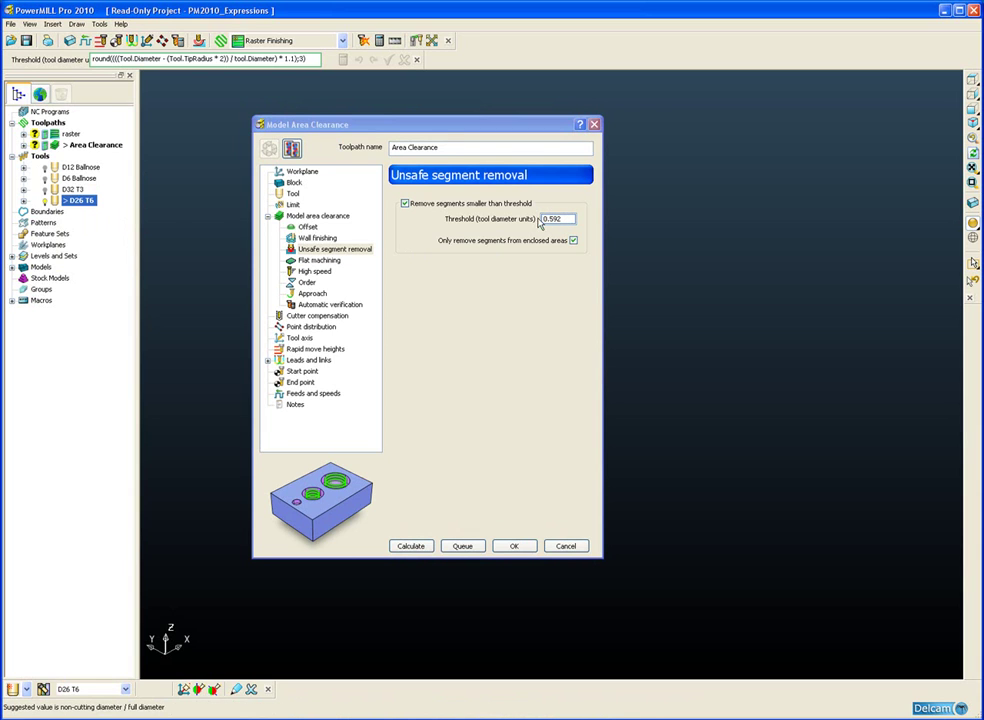
mouse_move(83, 207)
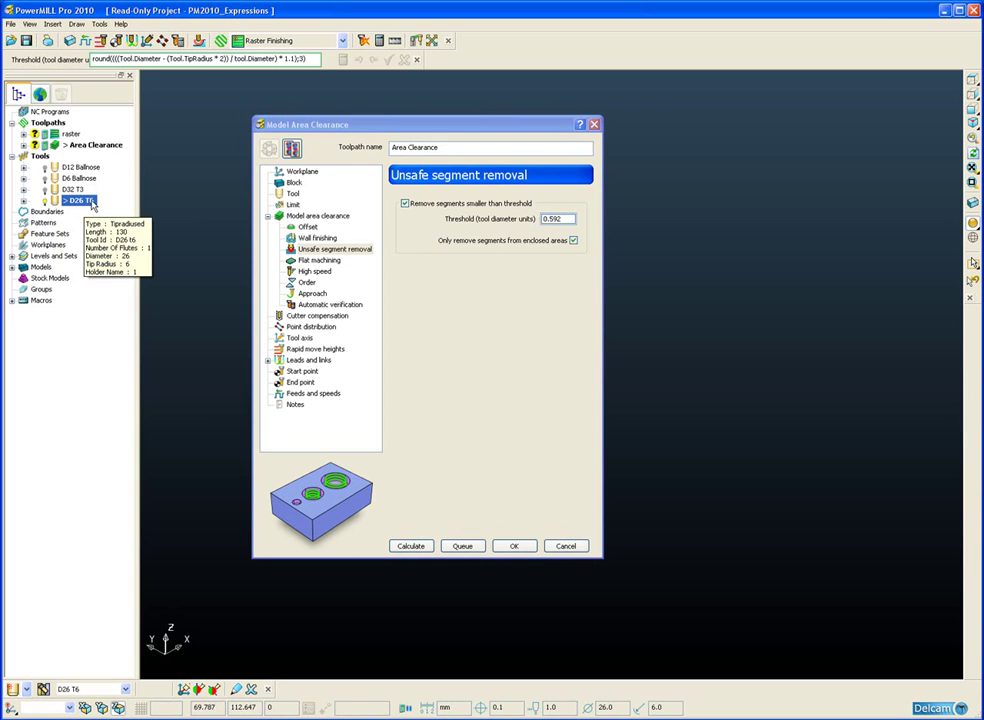